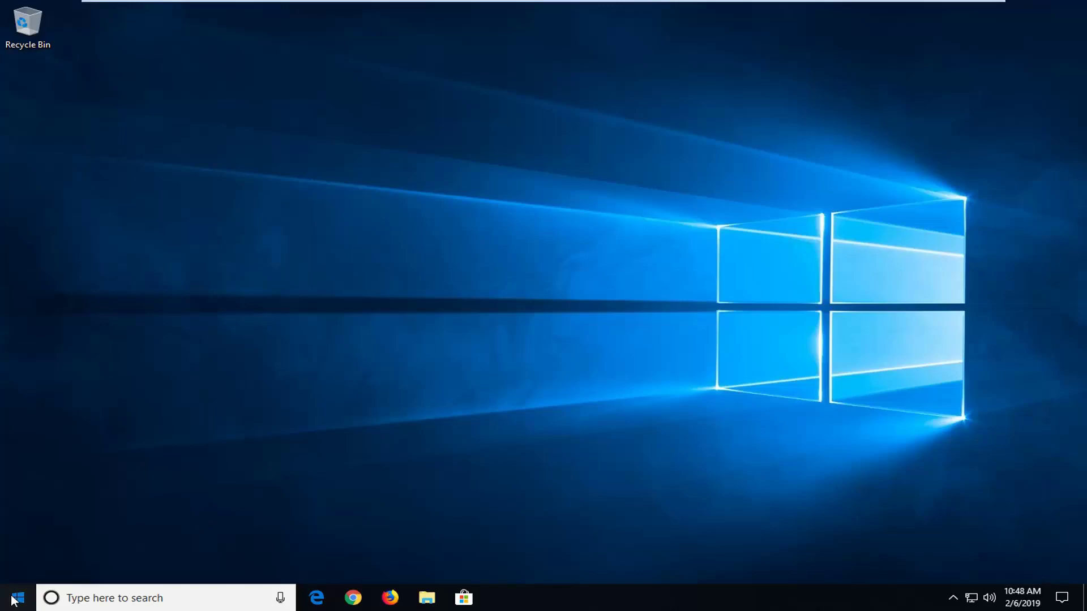
Step: Search 'date' from Start and open the Date & time settings page
left_click(17, 599)
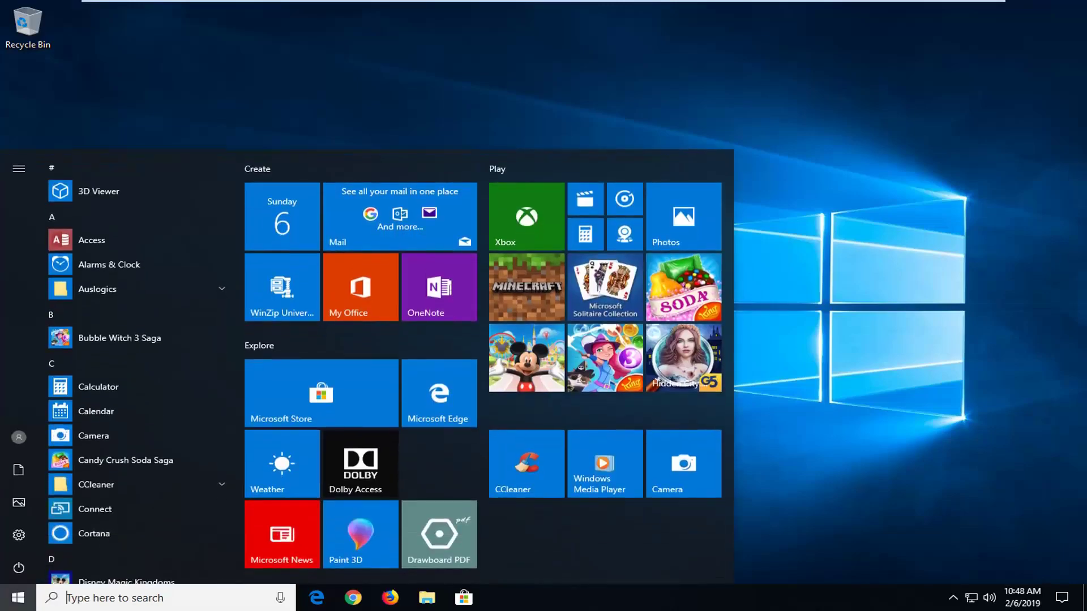
type("date")
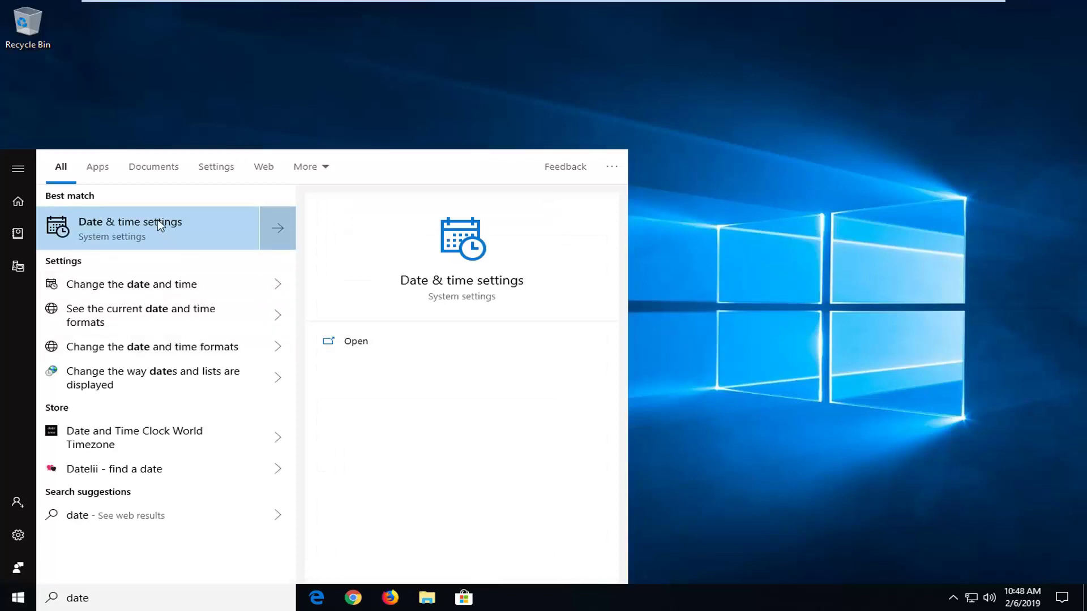
left_click(153, 234)
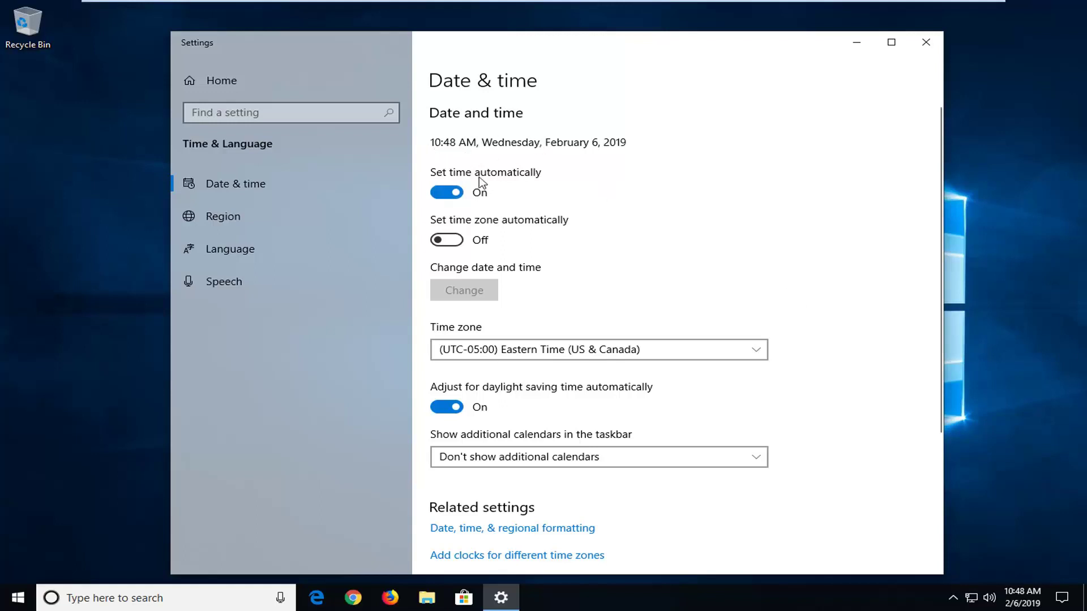
Step: Toggle Set time automatically off and back On, cancelling the Change date dialog, then close Settings
left_click(450, 193)
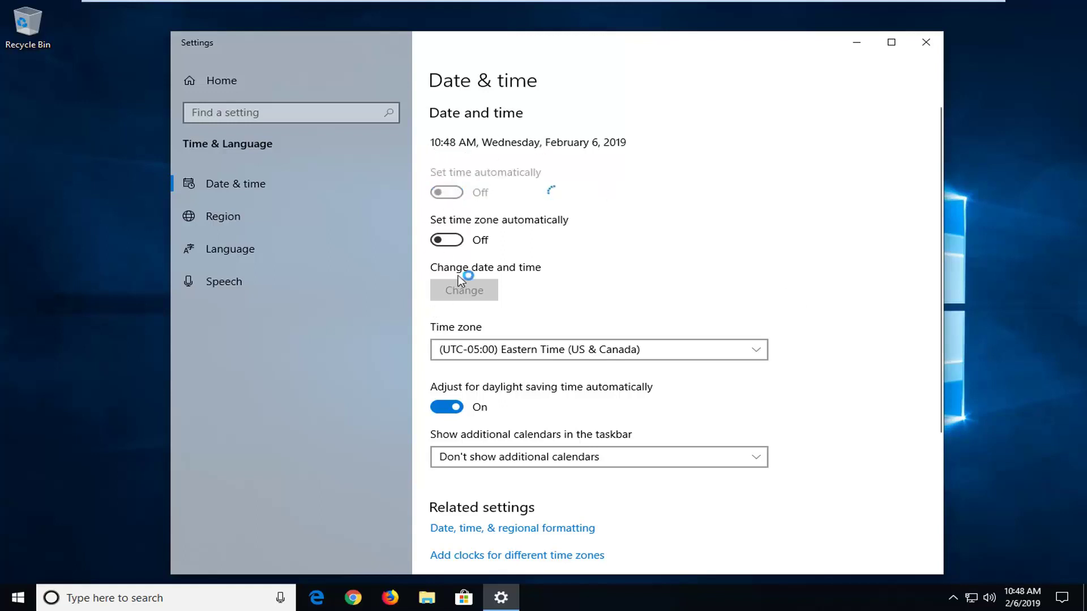
left_click(462, 290)
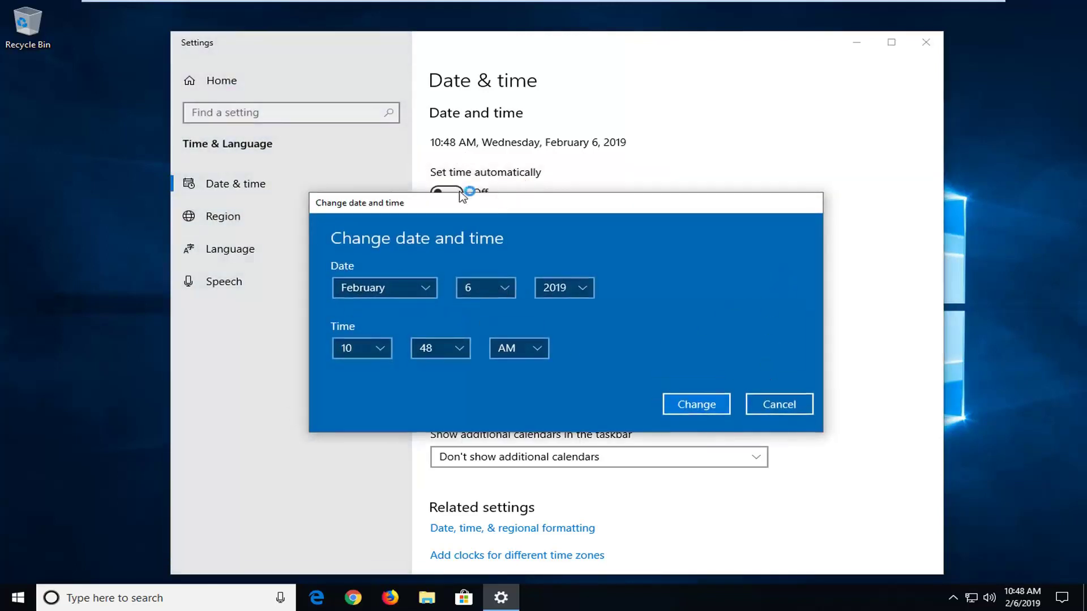
left_click_drag(494, 202, 498, 235)
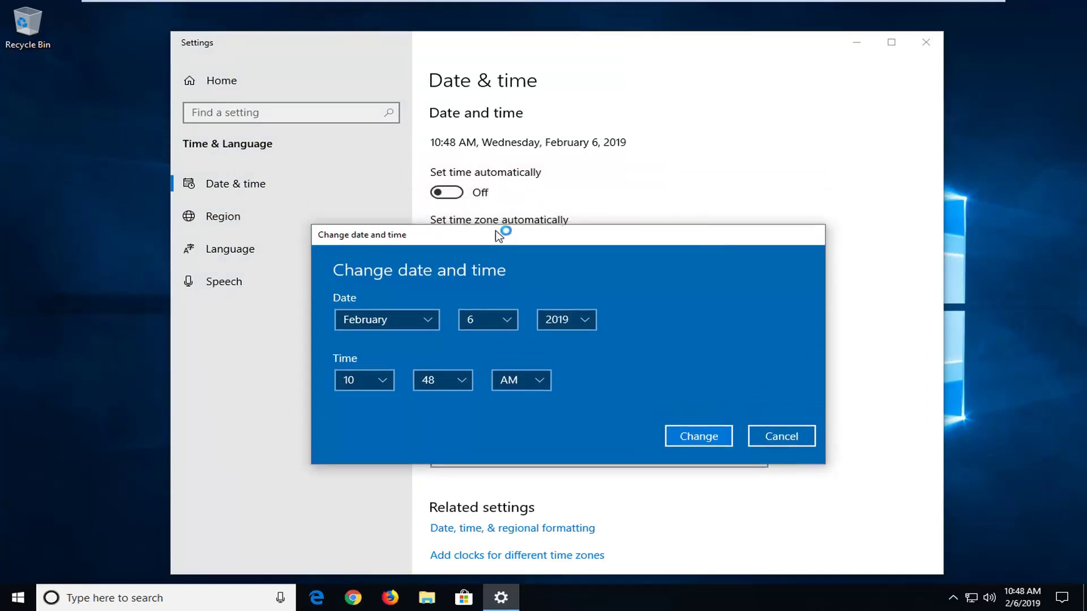
left_click(781, 436)
left_click(448, 193)
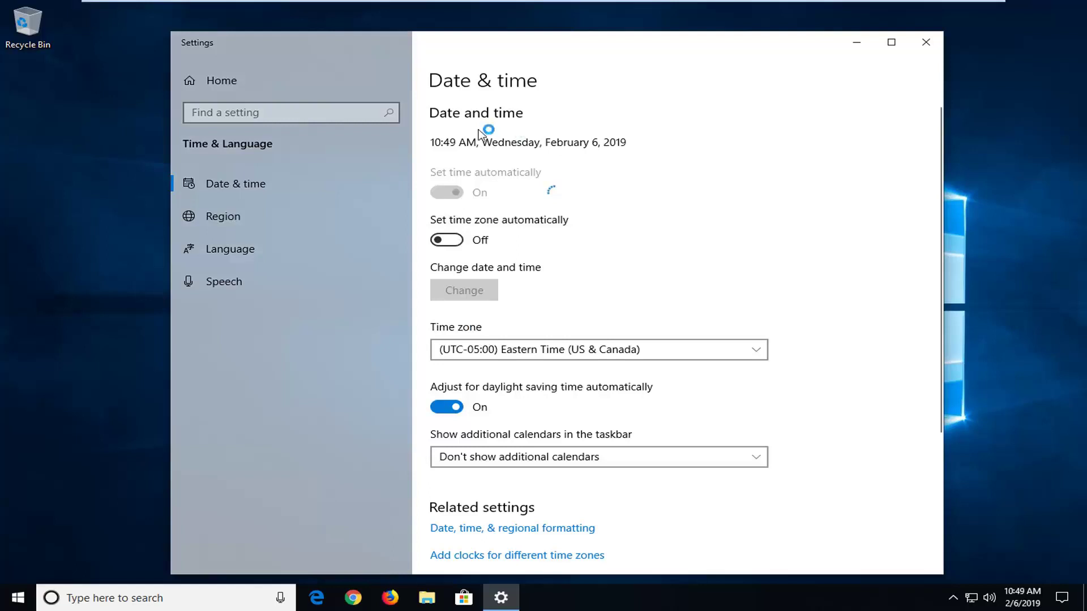
left_click(927, 43)
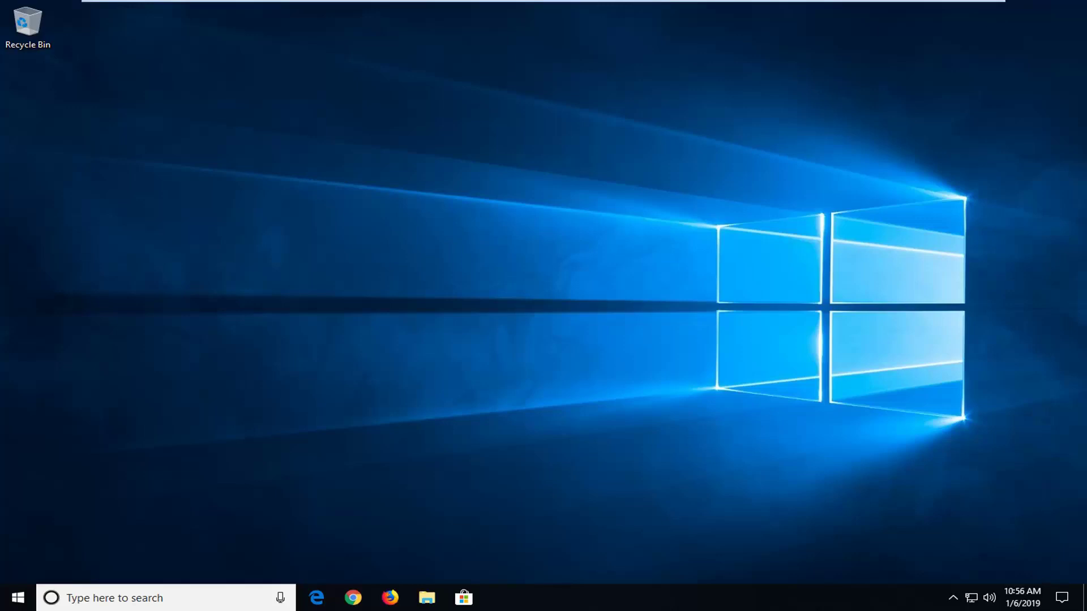
Step: Search 'regedit' and run Registry Editor as administrator, approving the UAC prompt
left_click(13, 601)
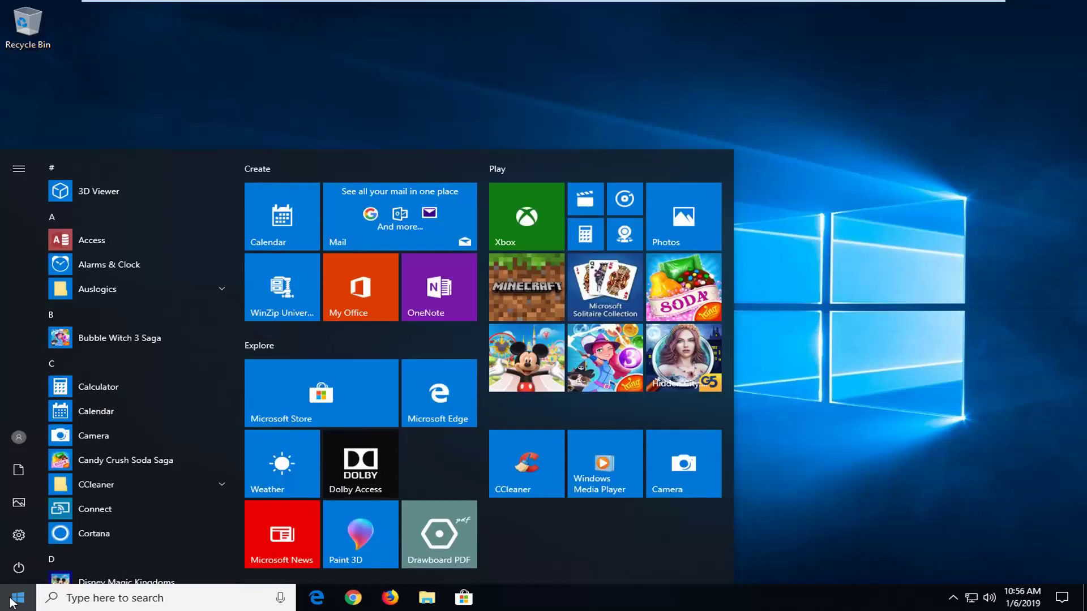
type("regedit")
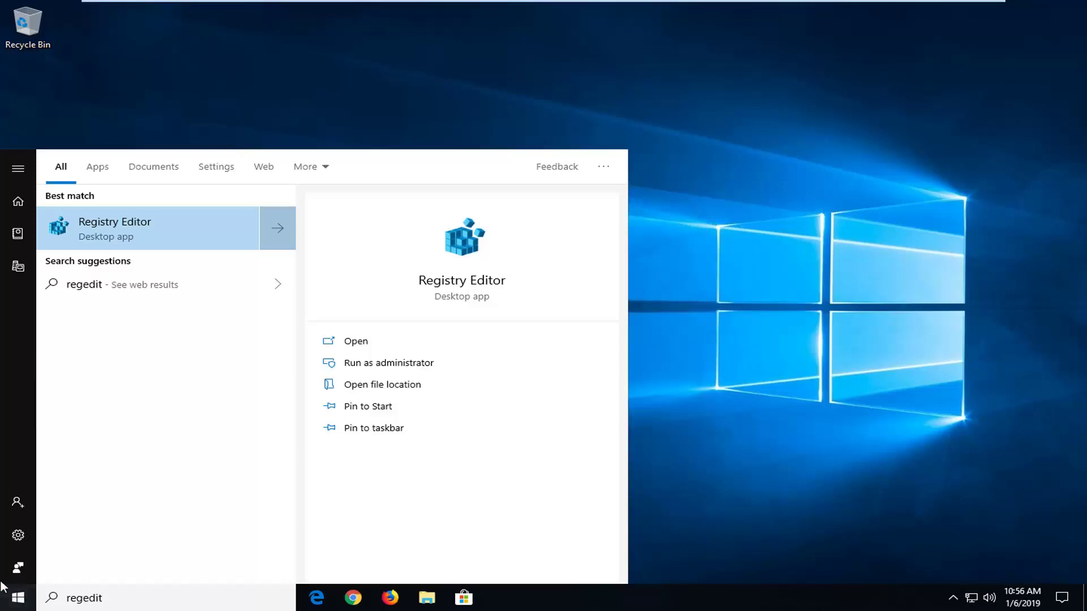
right_click(127, 224)
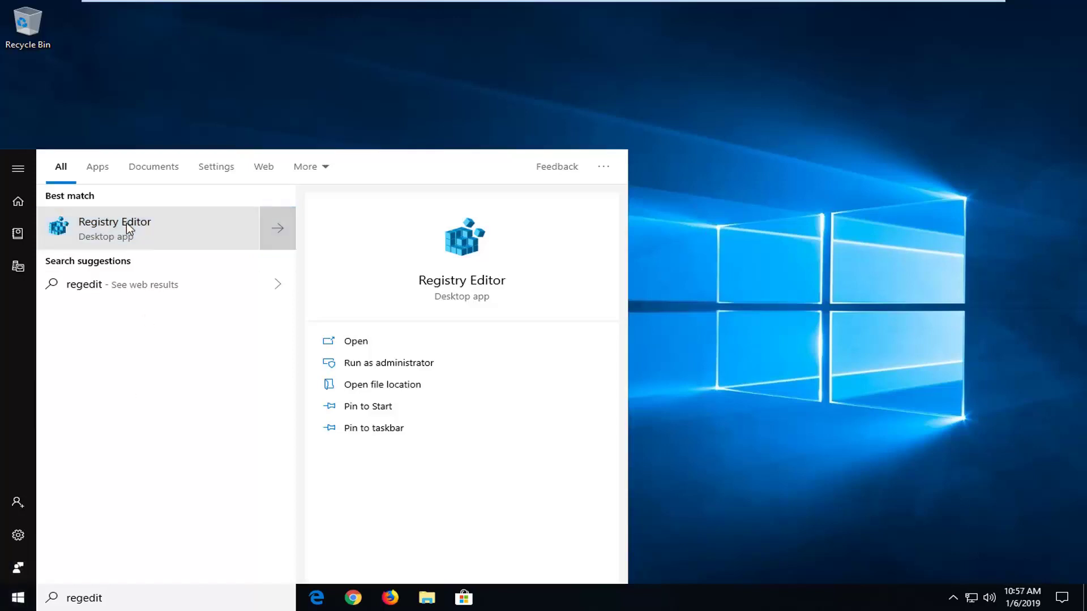
left_click(163, 241)
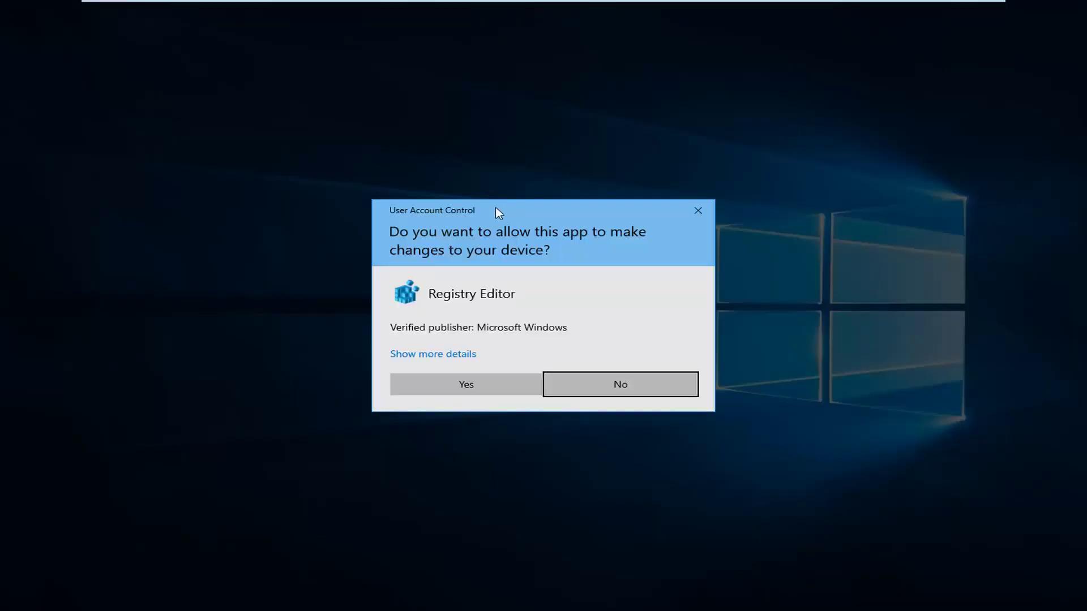
left_click(448, 386)
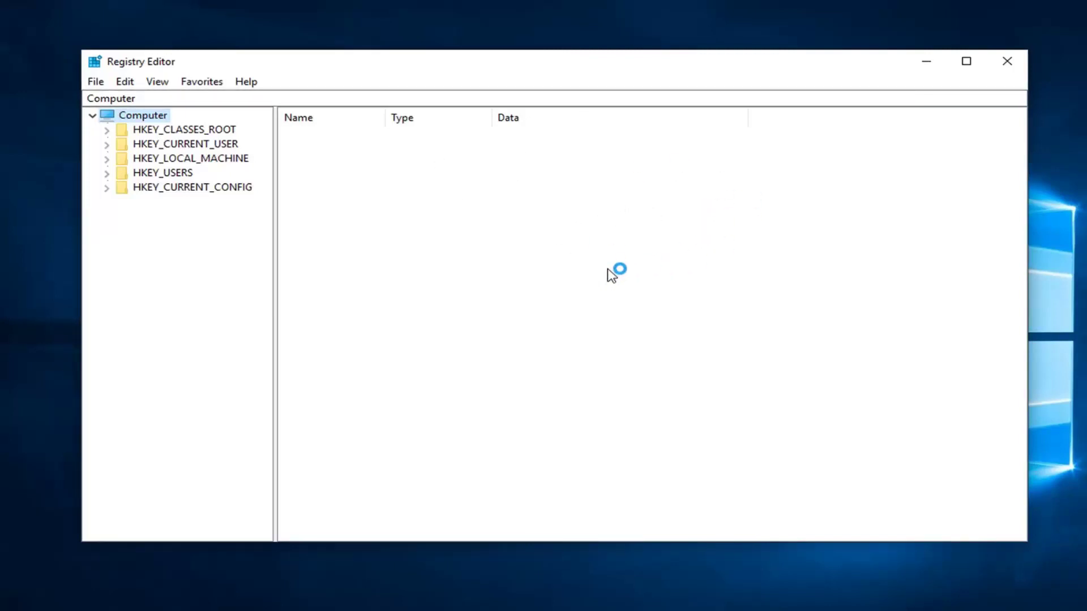
left_click(96, 83)
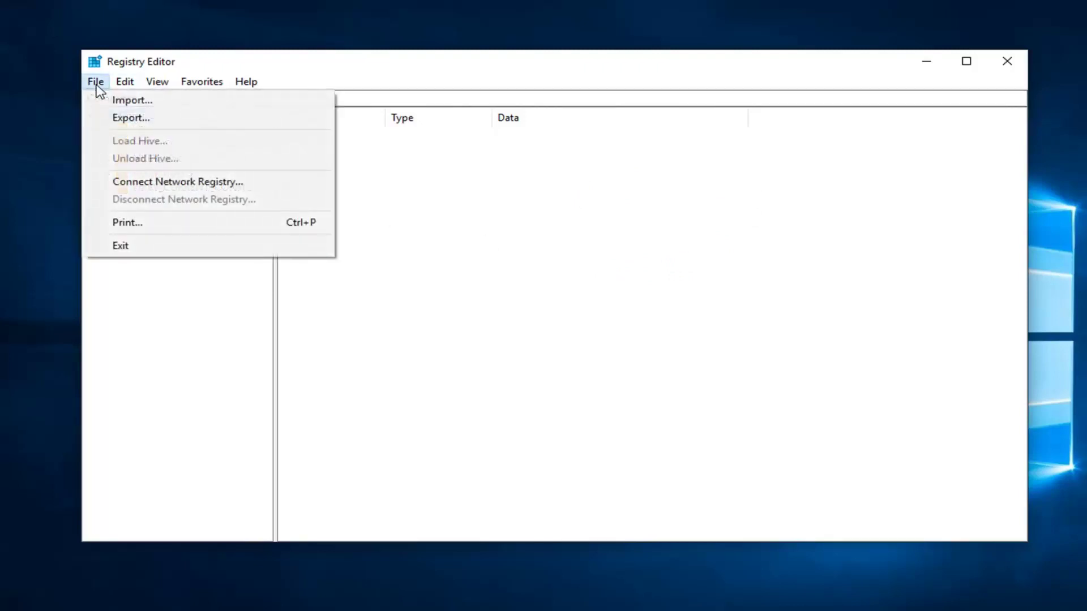
left_click(116, 117)
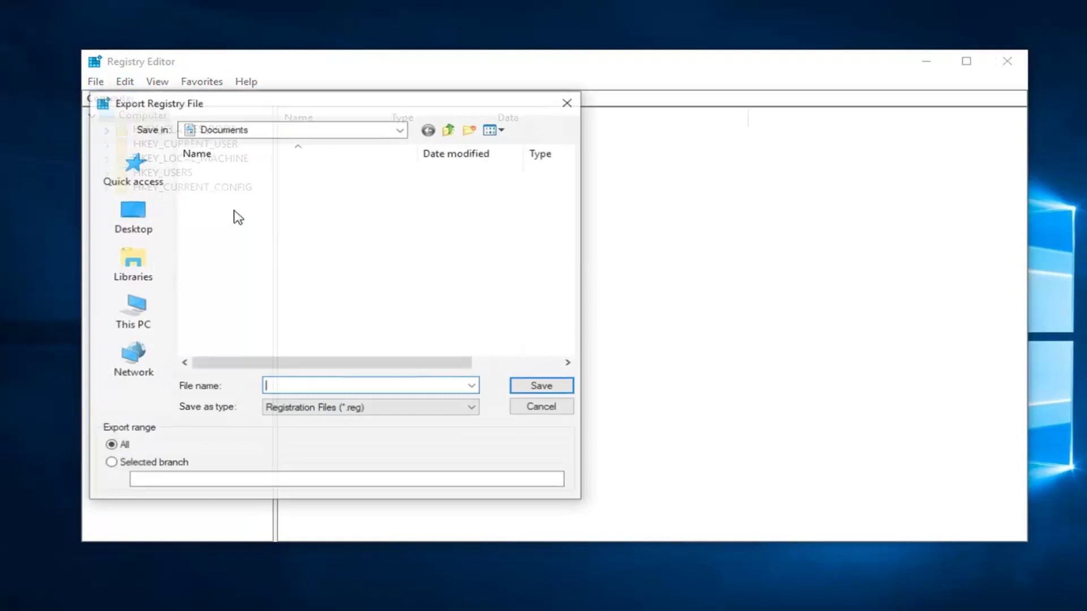
left_click(124, 229)
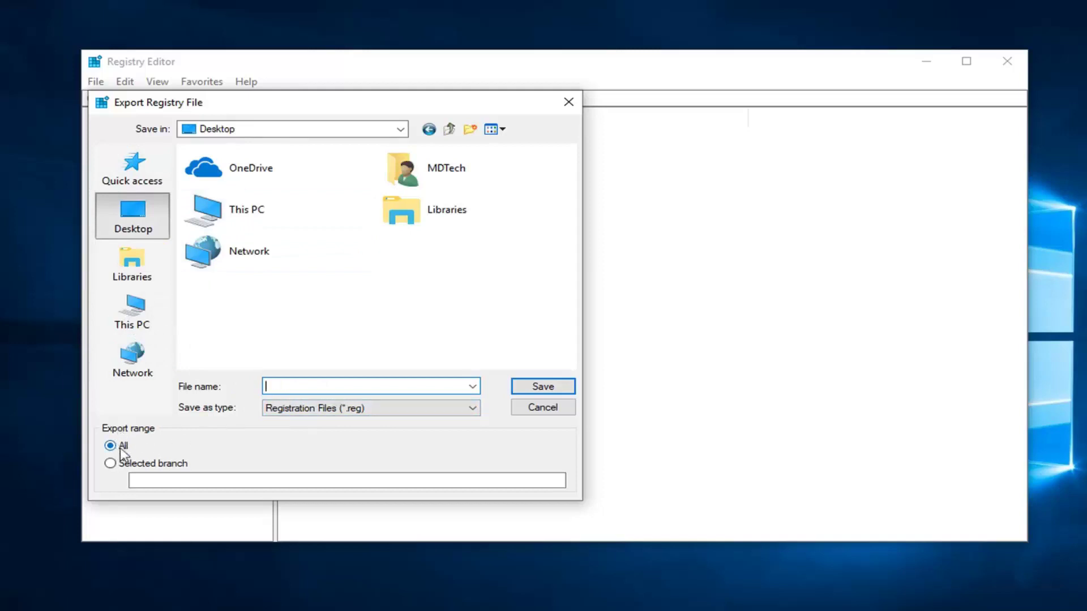
left_click(535, 409)
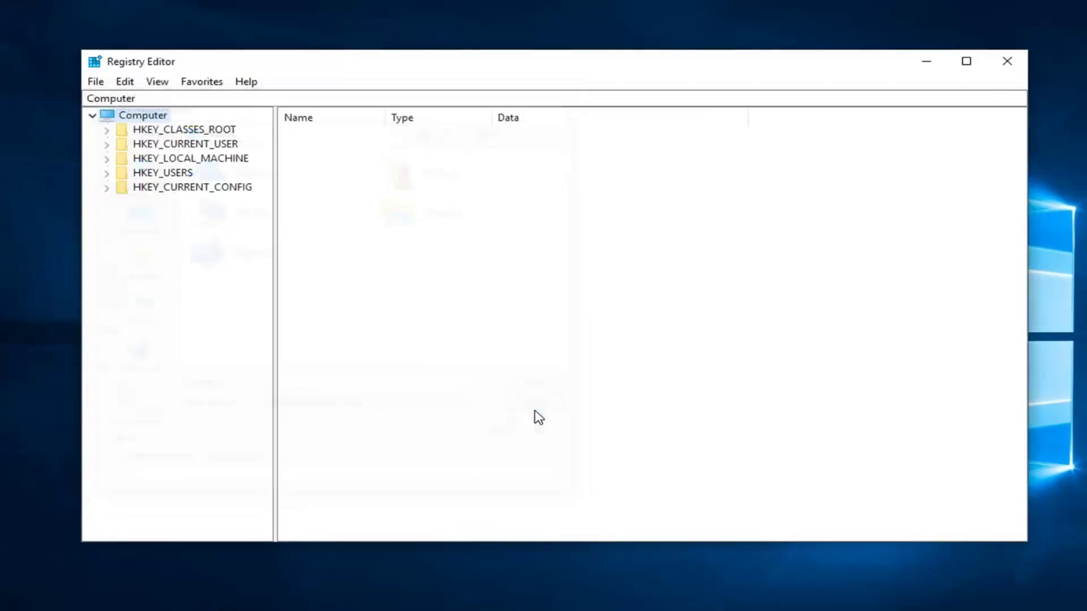
left_click(95, 83)
left_click(132, 100)
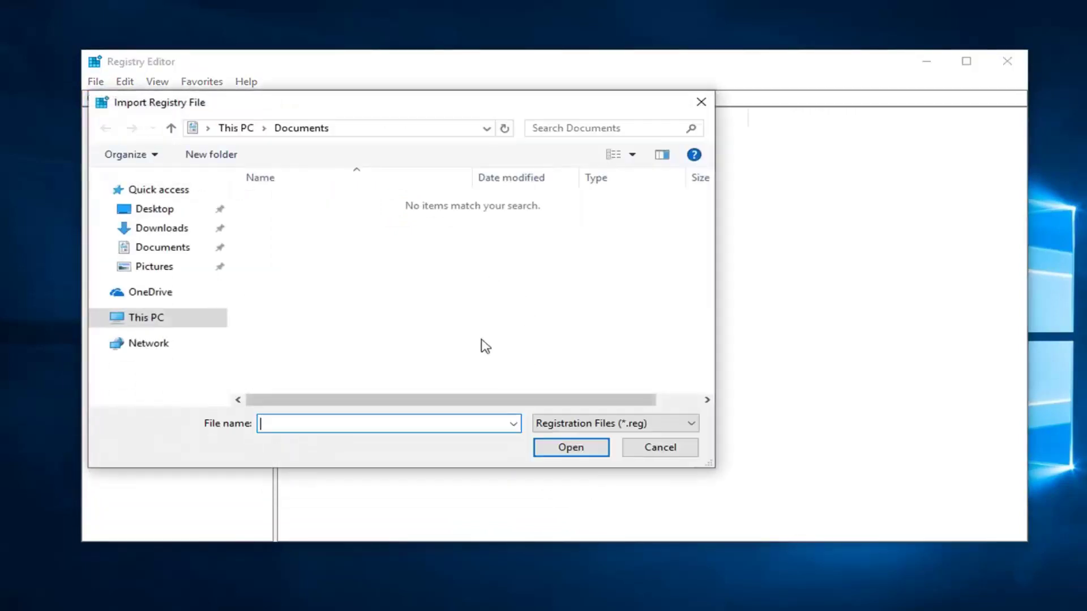
left_click(670, 449)
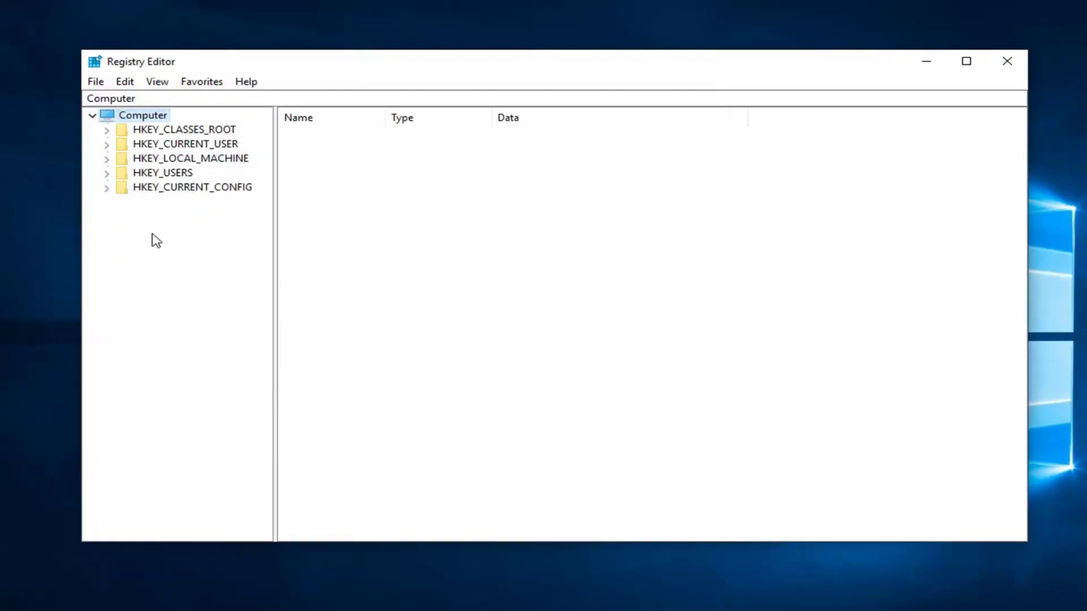
Step: Expand HKEY_LOCAL_MACHINE\SOFTWARE\Policies\Microsoft in the registry key tree
left_click(181, 160)
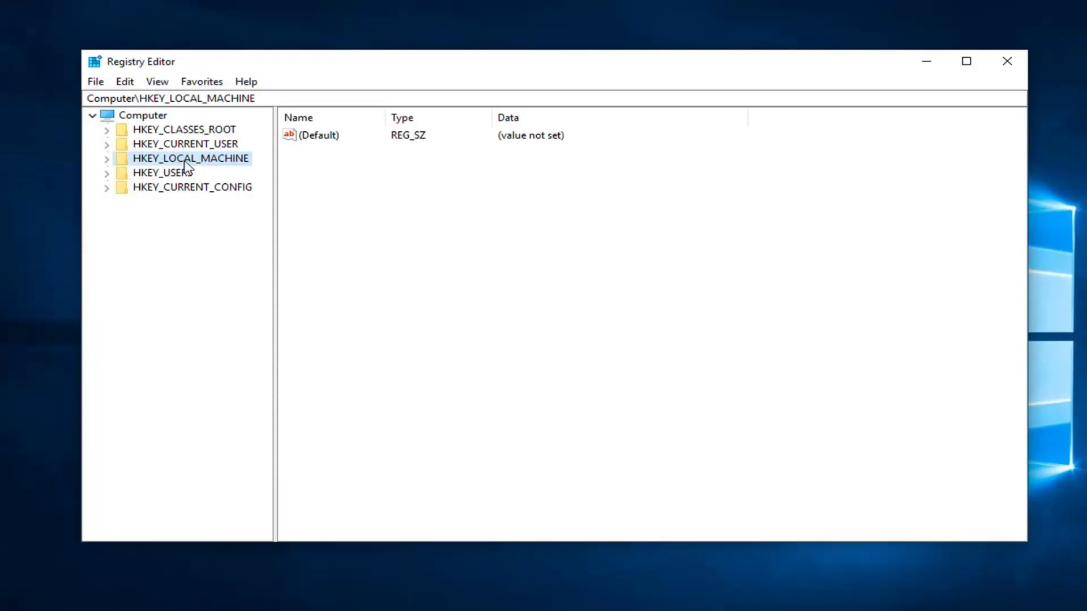
left_click(107, 160)
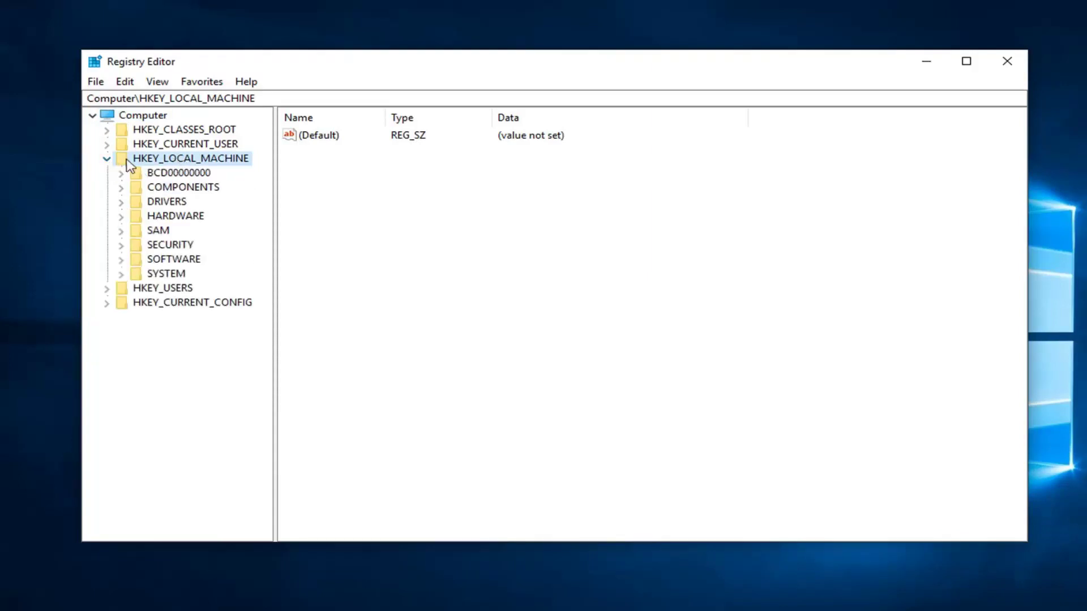
left_click(159, 261)
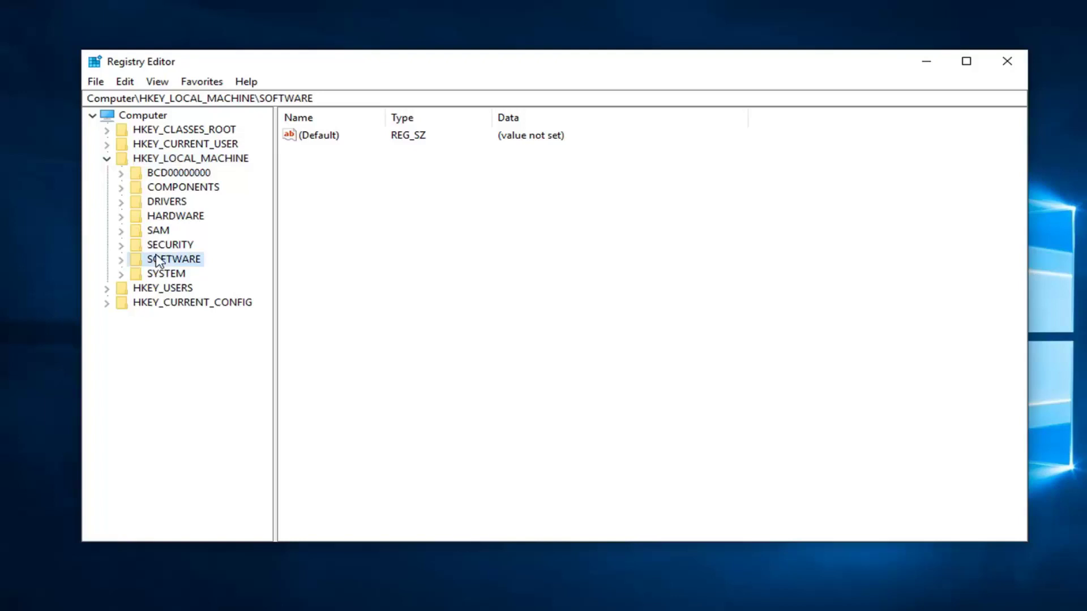
left_click(119, 262)
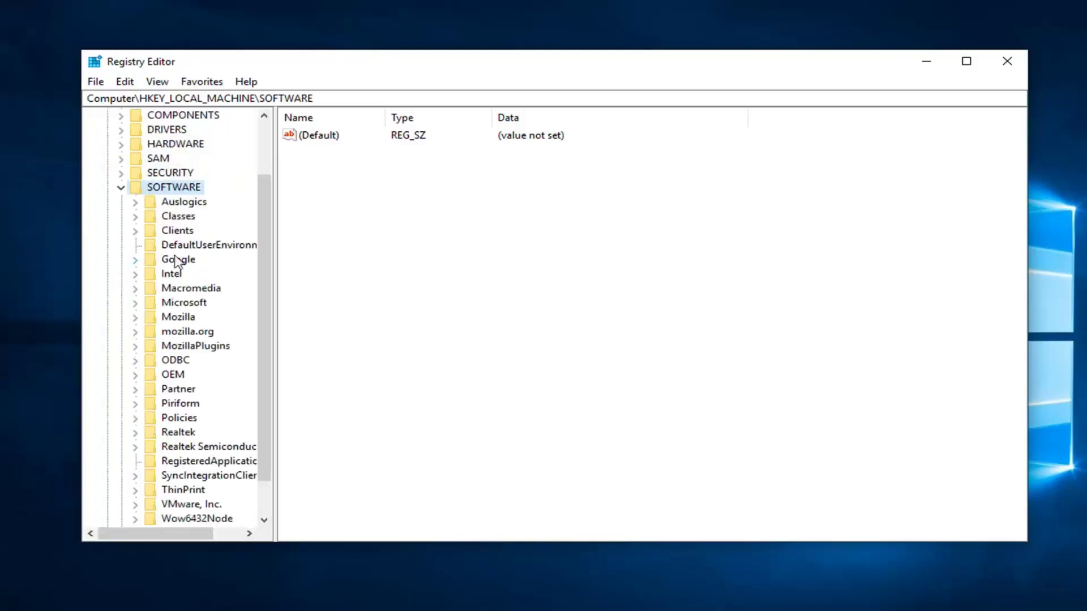
scroll(177, 259, "down", 1)
left_click(175, 376)
left_click(137, 376)
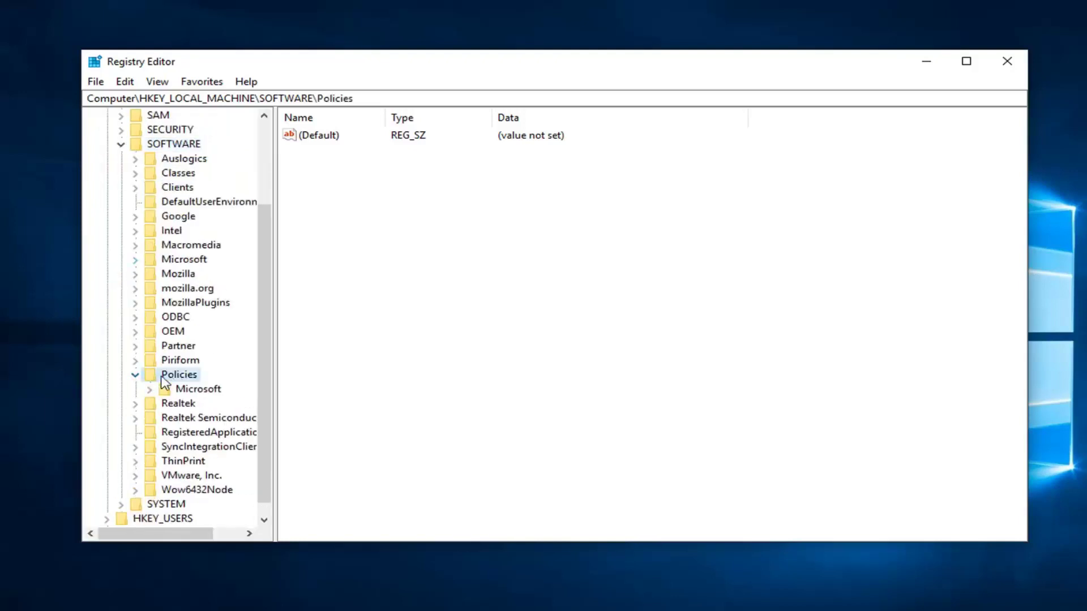
left_click(149, 390)
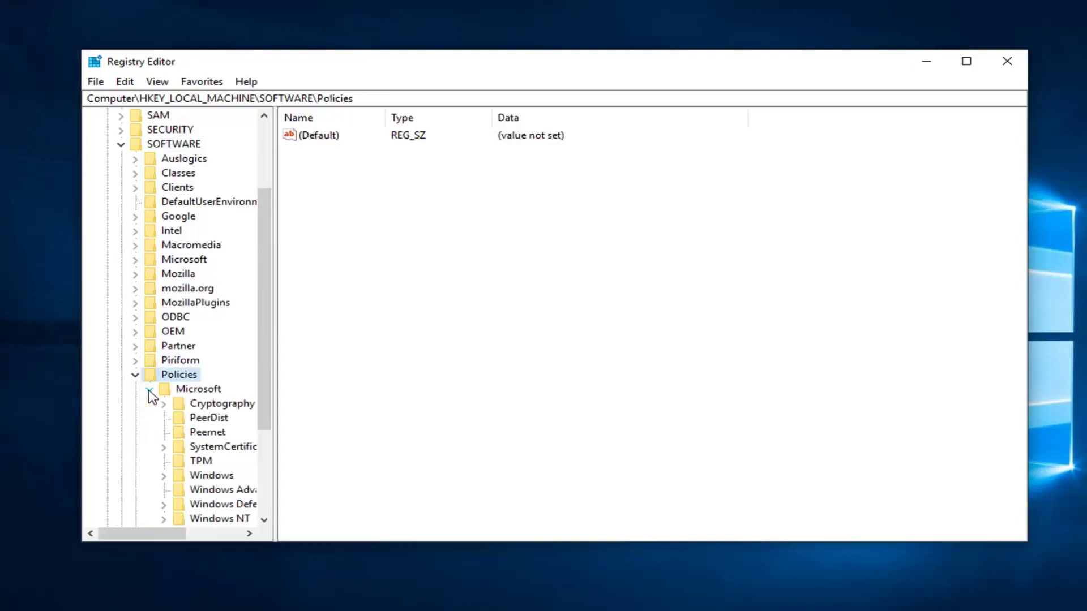
Step: Expand Windows\Windows Update and delete its AU subkey, confirming the deletion
left_click_drag(274, 328, 430, 325)
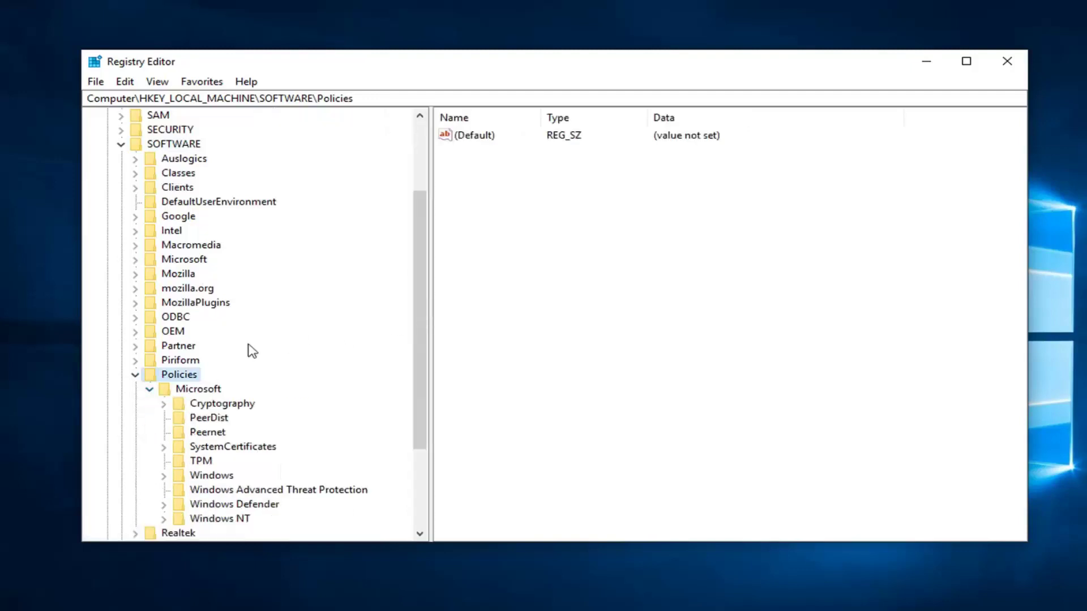
scroll(173, 374, "down", 2)
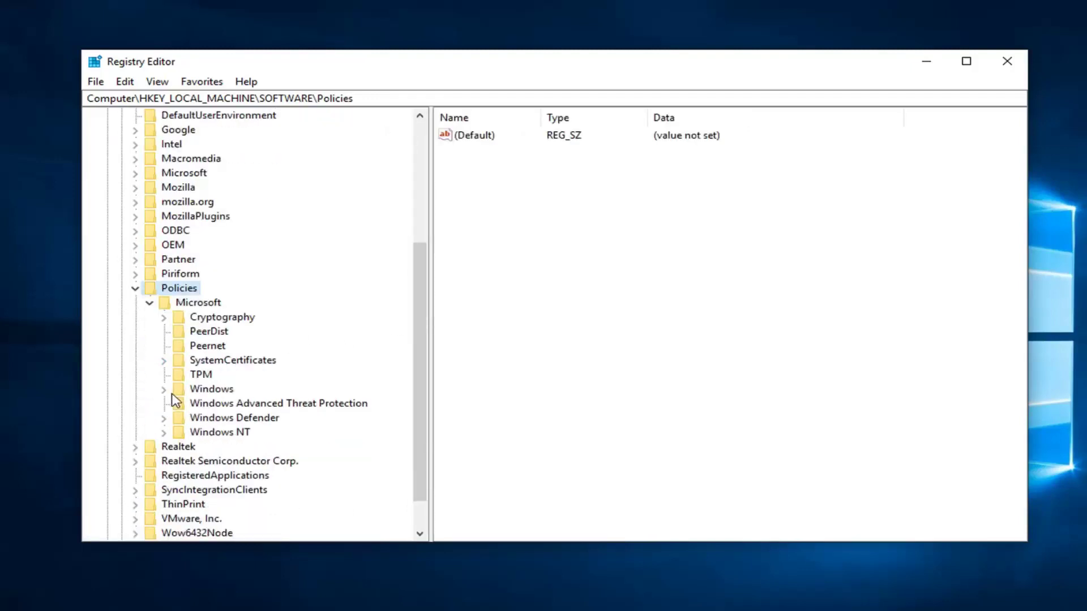
left_click(164, 389)
scroll(164, 396, "down", 2)
left_click(212, 448)
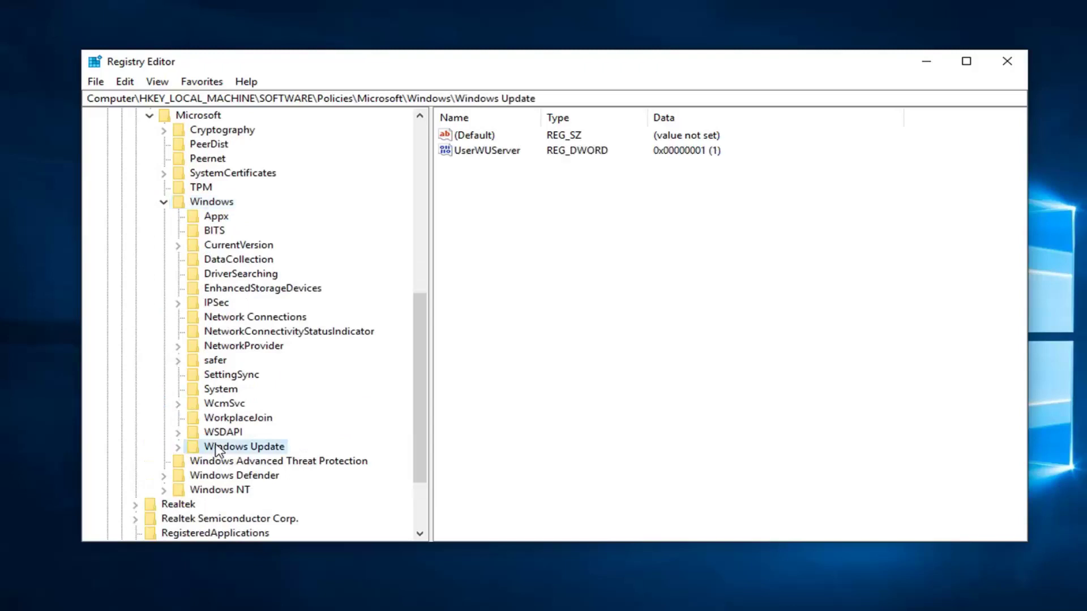
left_click(178, 447)
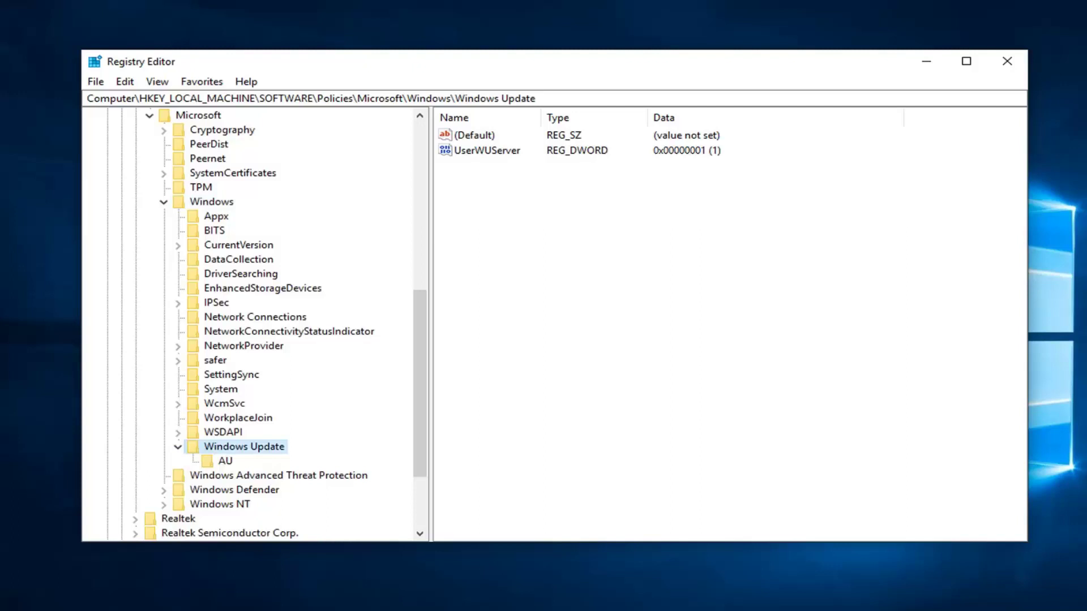
right_click(216, 465)
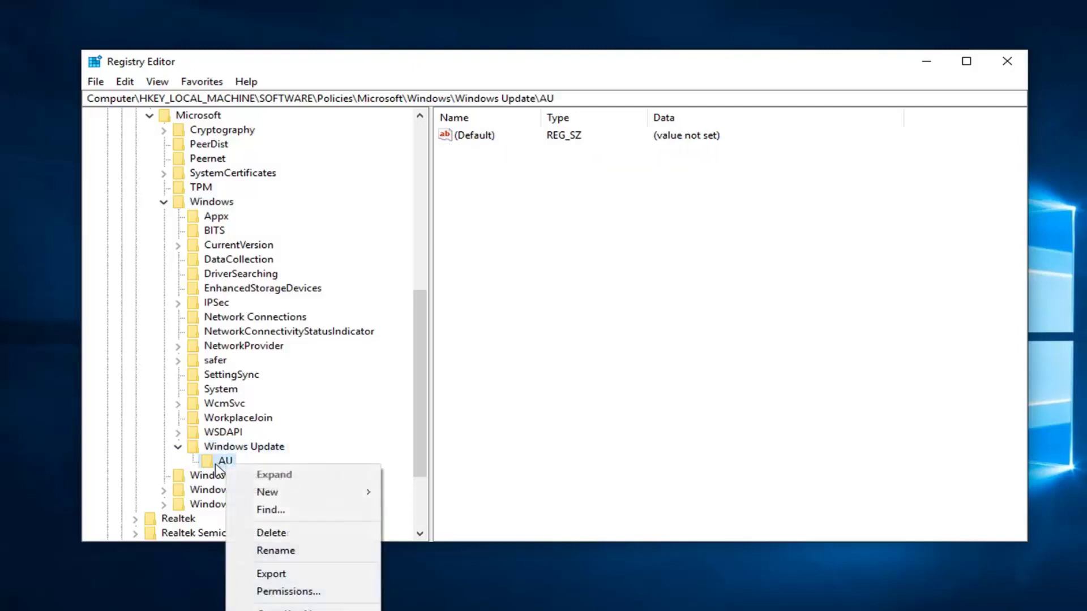
left_click(254, 533)
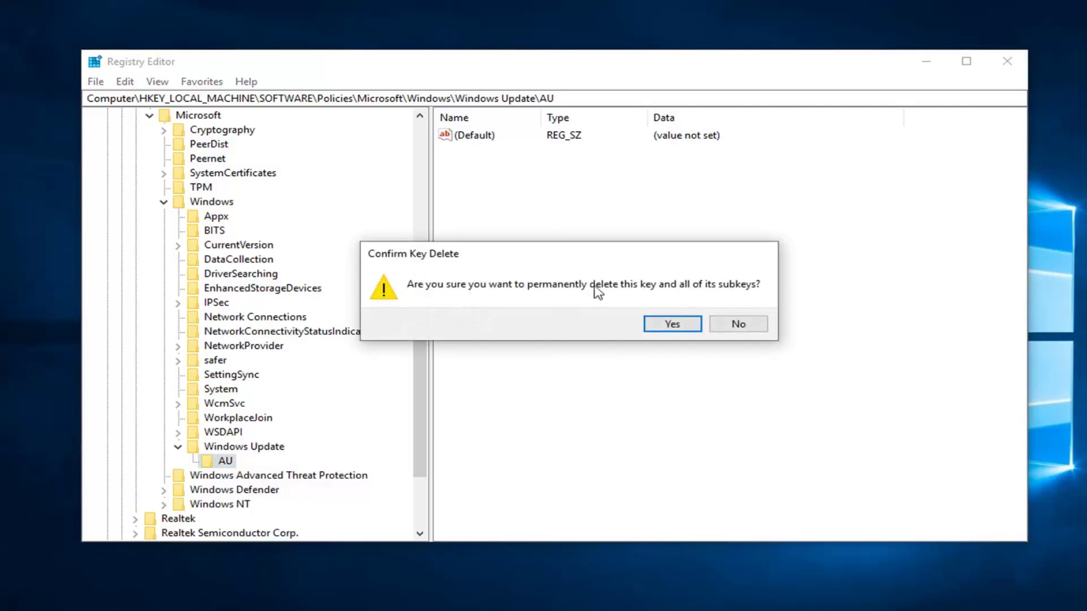
left_click(674, 326)
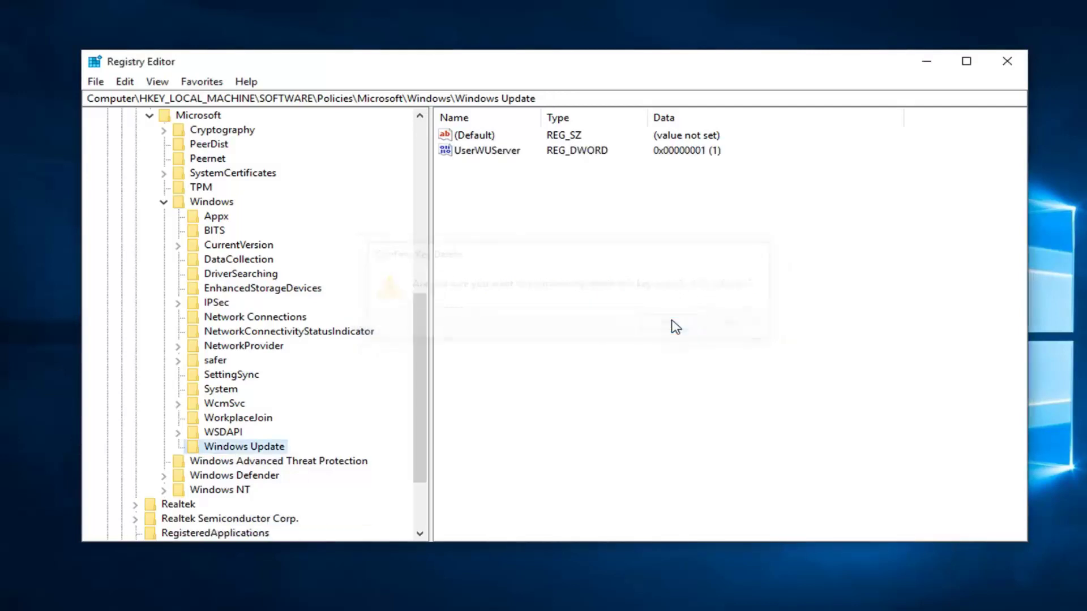
Step: Close Registry Editor and launch the Services desktop app from a Start search
left_click(1013, 66)
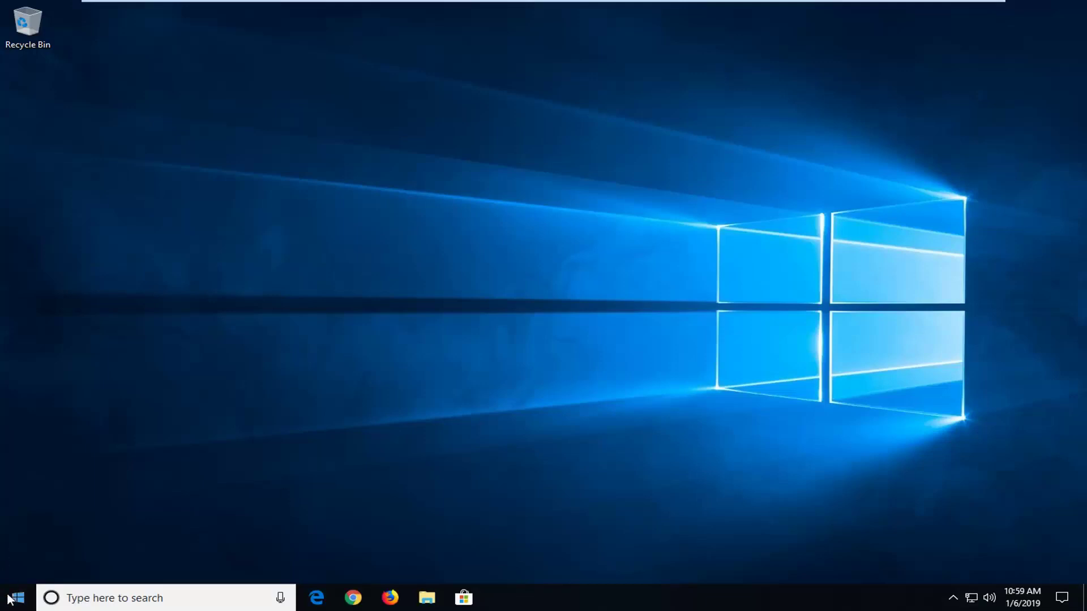
left_click(3, 602)
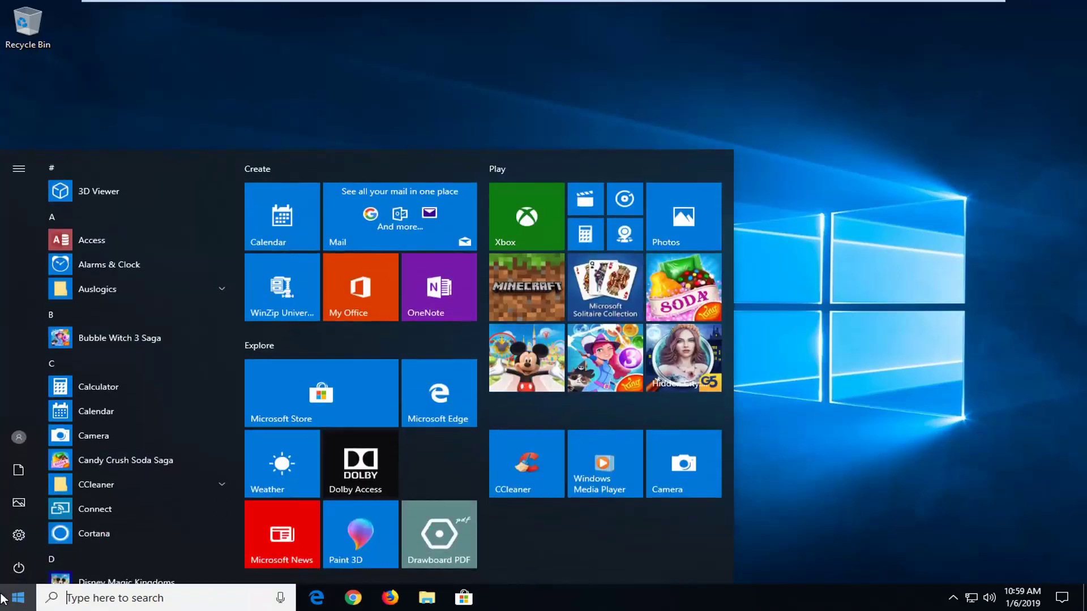
type("services")
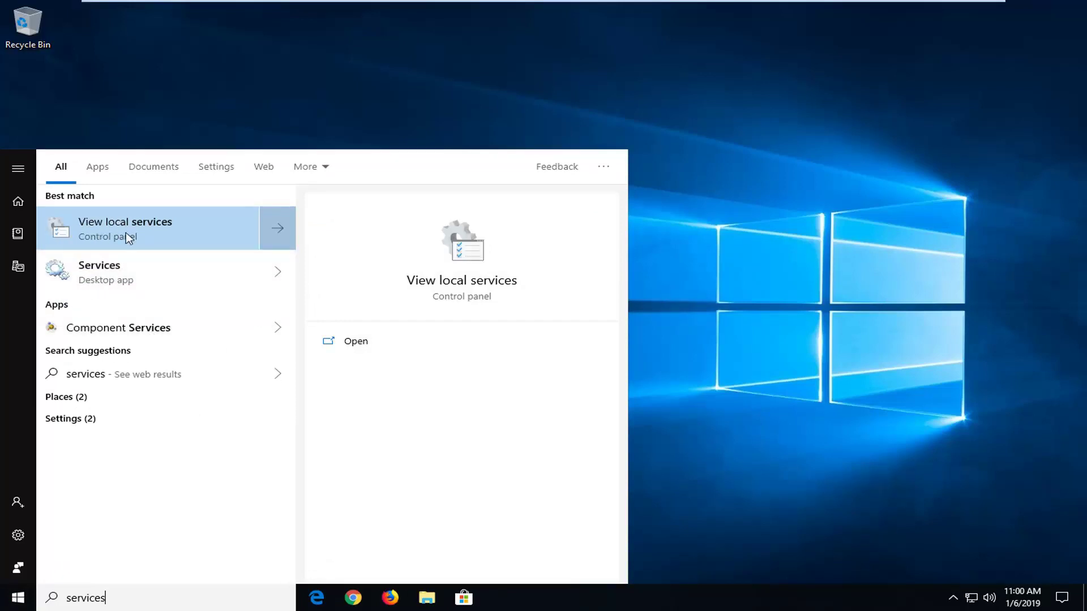
left_click(103, 281)
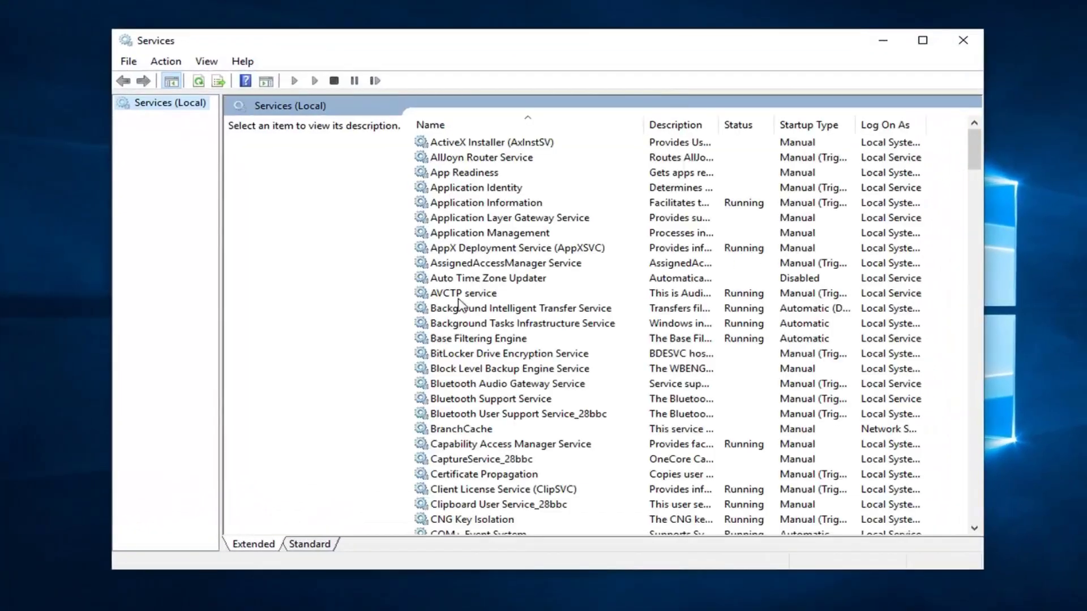
Step: Stop the Background Intelligent Transfer Service (BITS) from its Properties dialog
left_click(479, 309)
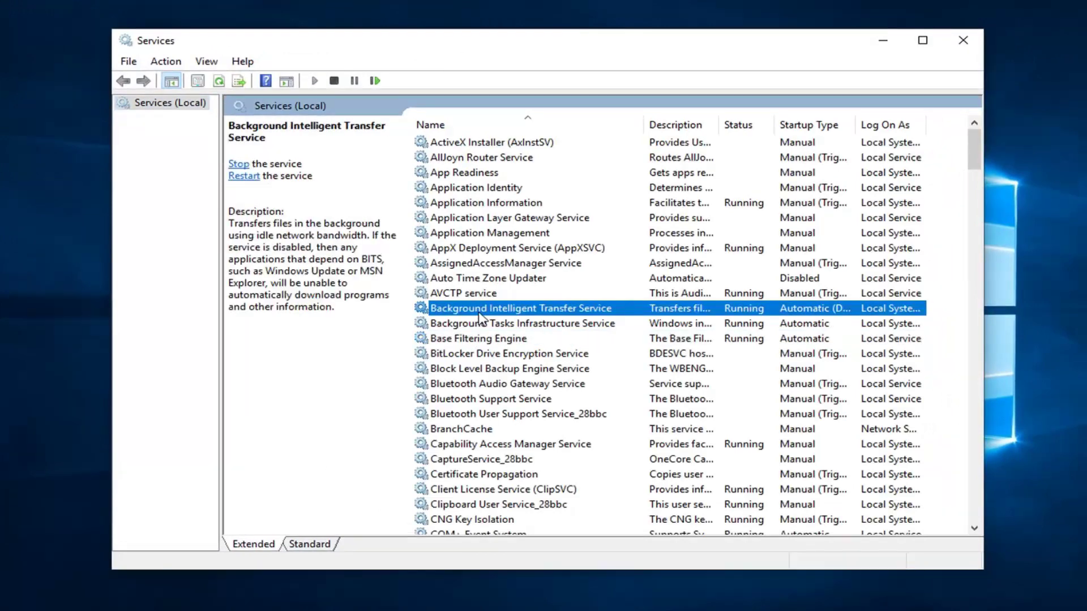
double_click(488, 311)
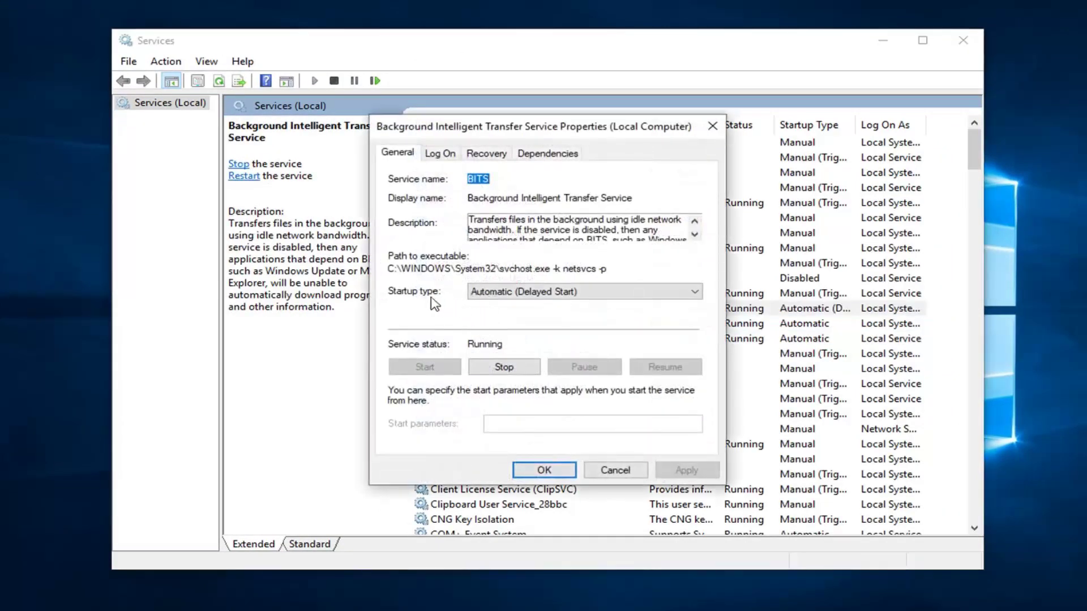
left_click(496, 371)
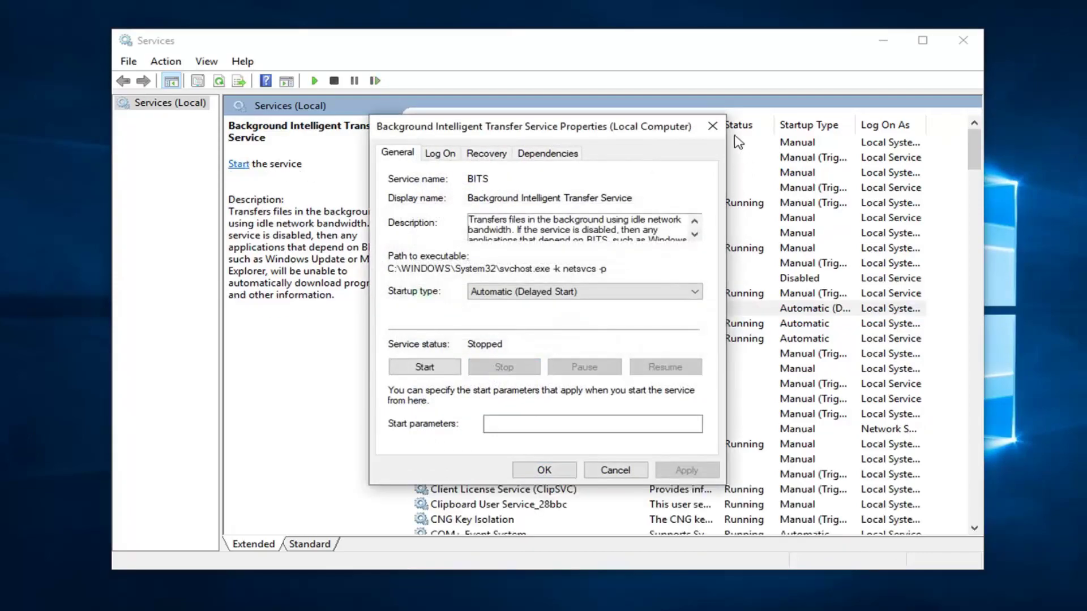
left_click(713, 126)
scroll(645, 340, "down", 20)
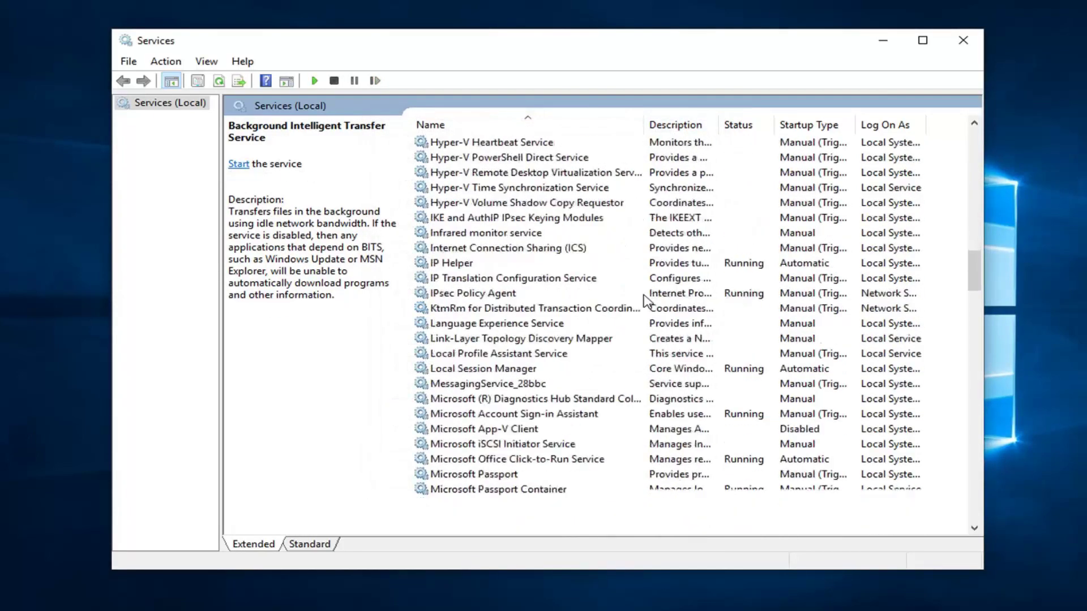
scroll(635, 299, "down", 20)
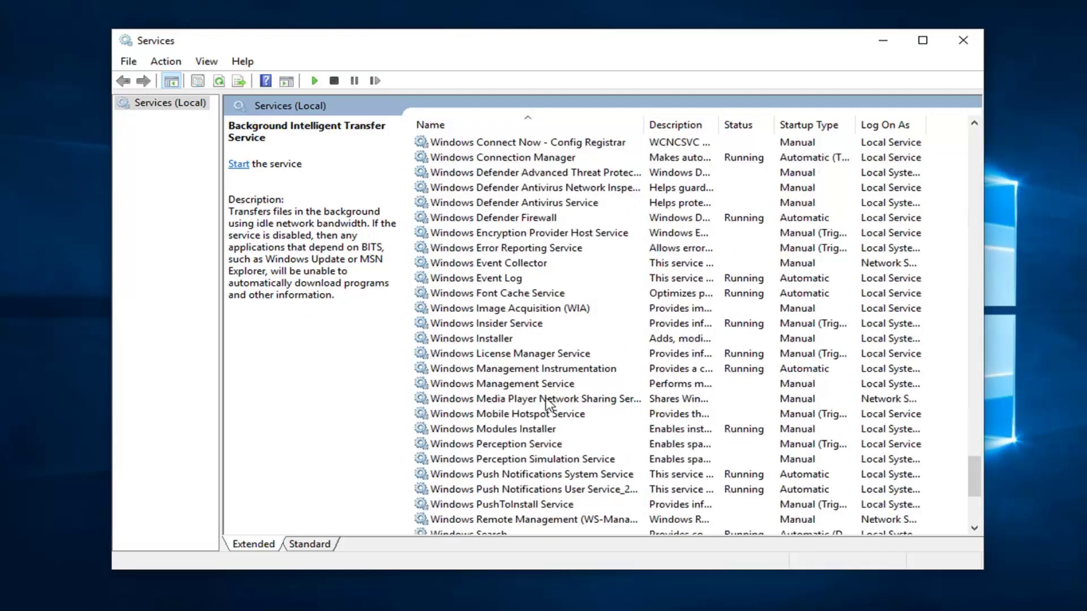
Step: Stop the Windows Update service from its Properties, then minimize the Services console
double_click(473, 338)
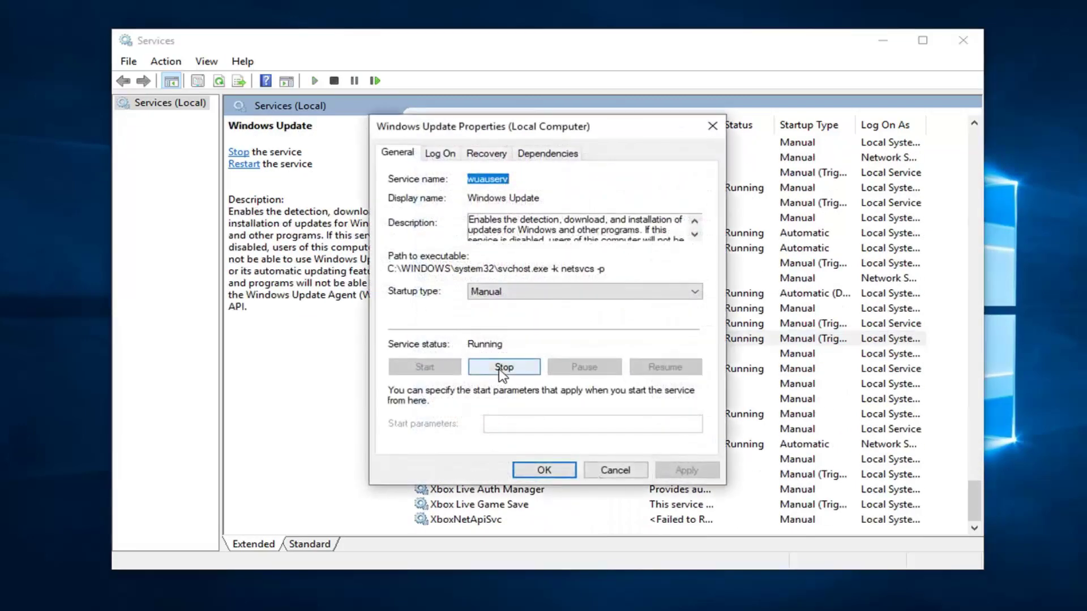
left_click(502, 367)
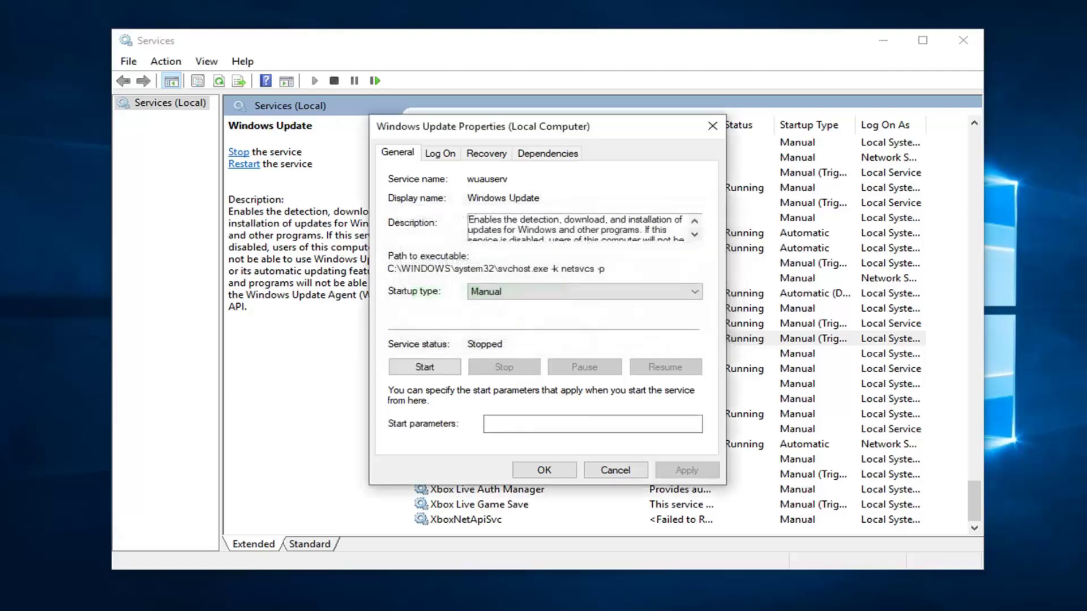
left_click(543, 470)
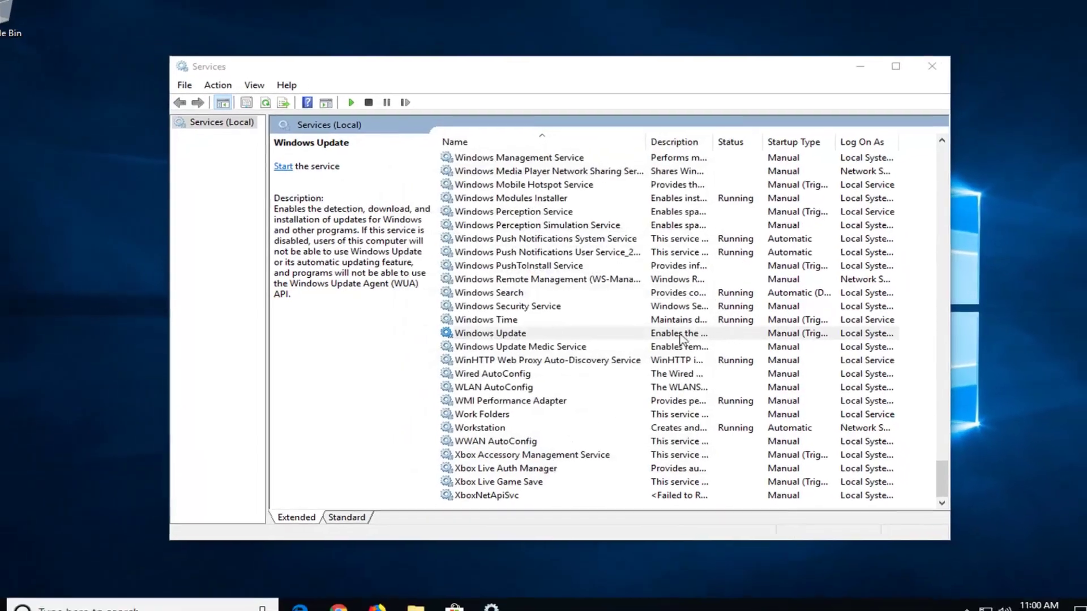
left_click(860, 66)
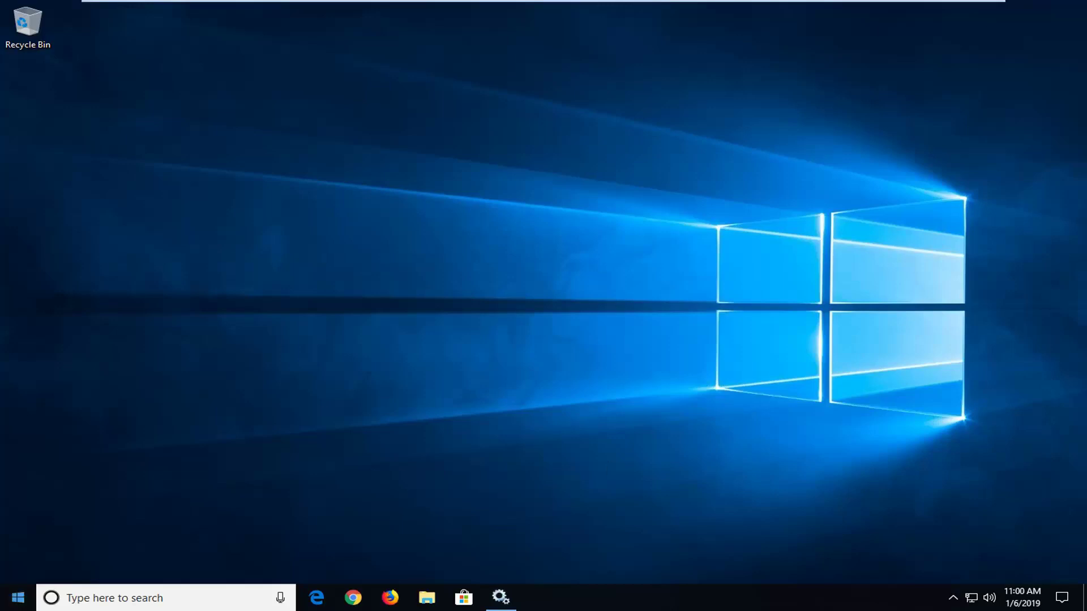
Step: Launch File Explorer by searching 'file explorer' from Start
left_click(20, 601)
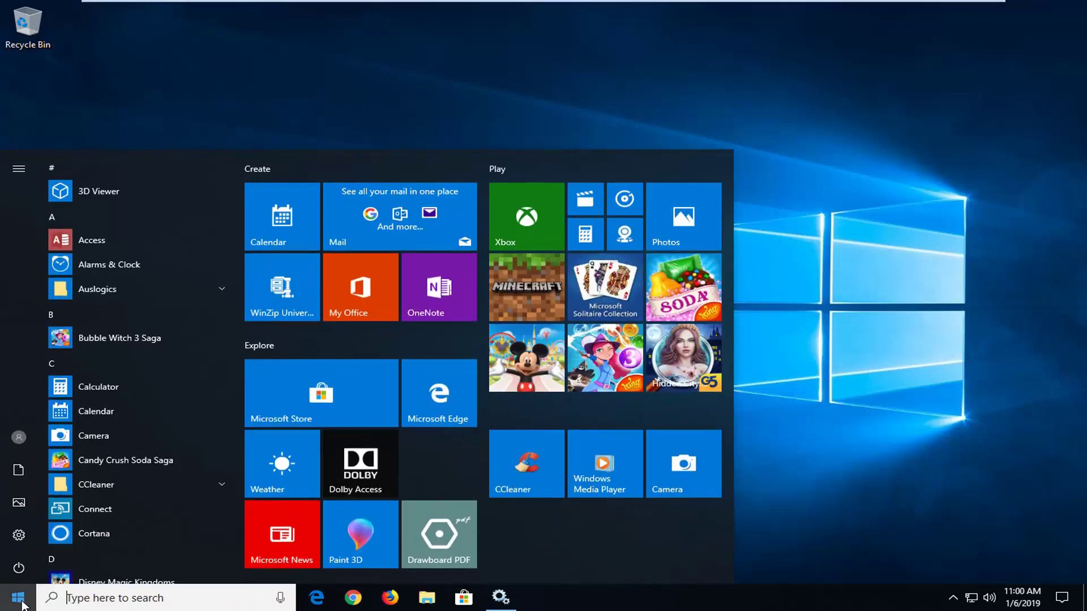
type("file explorer")
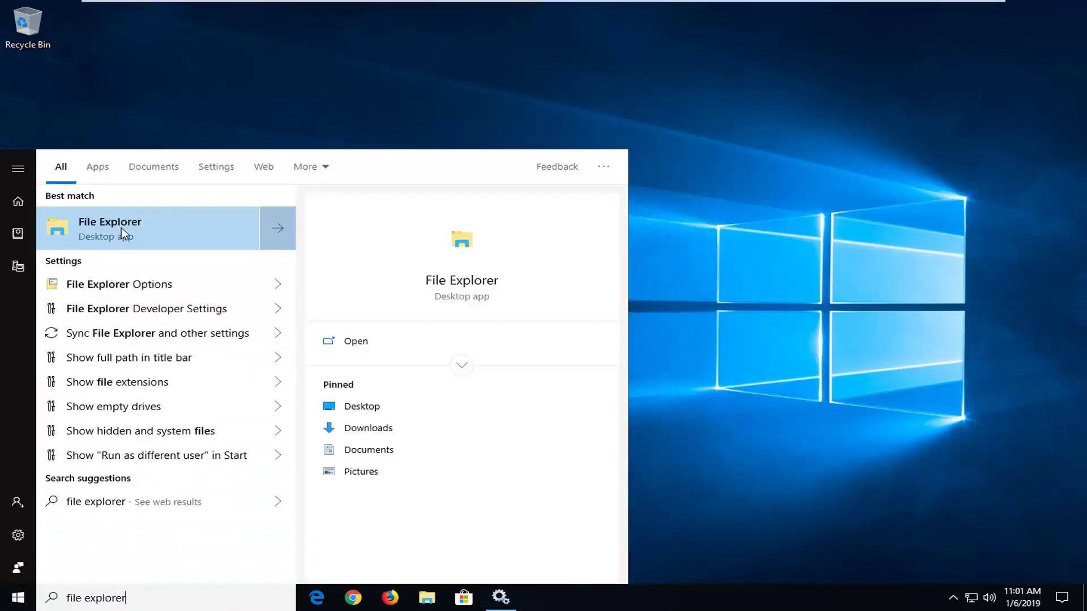
left_click(121, 227)
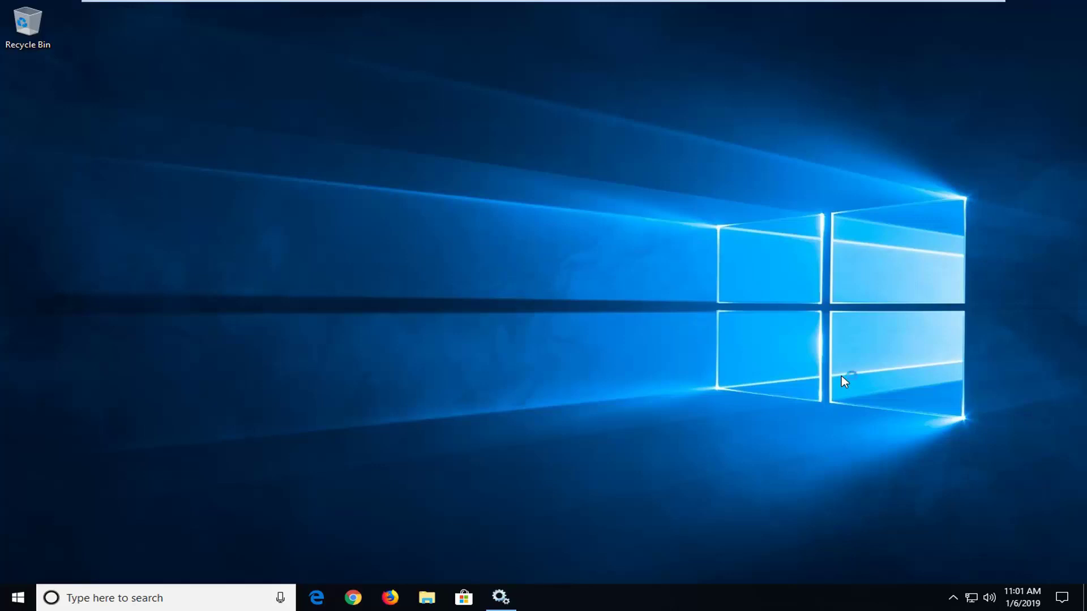
key("super+e")
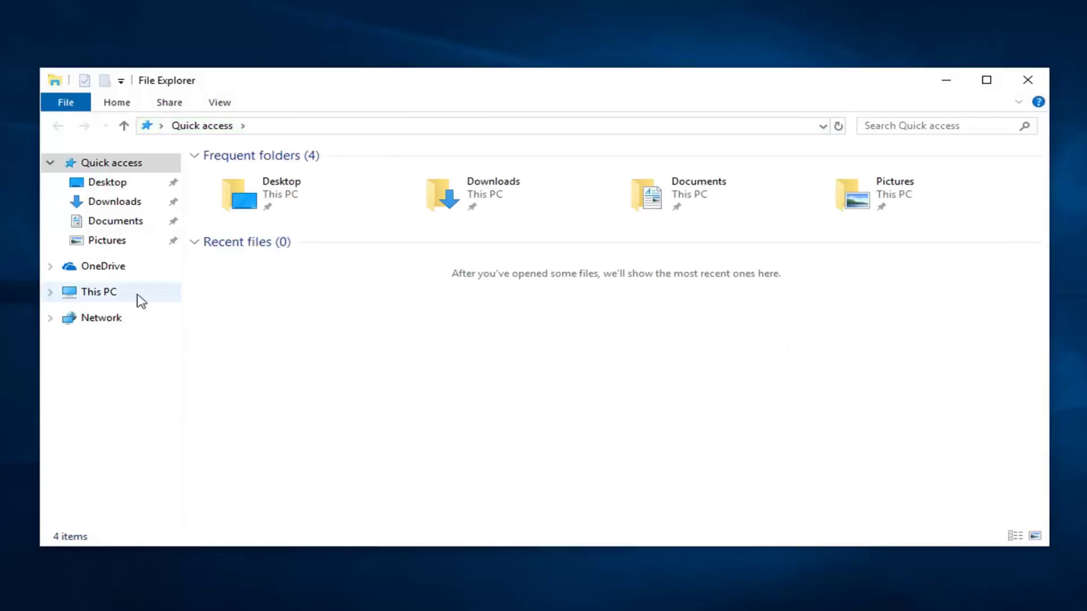
Step: Browse from This PC into C:\Windows\SoftwareDistribution
left_click(99, 297)
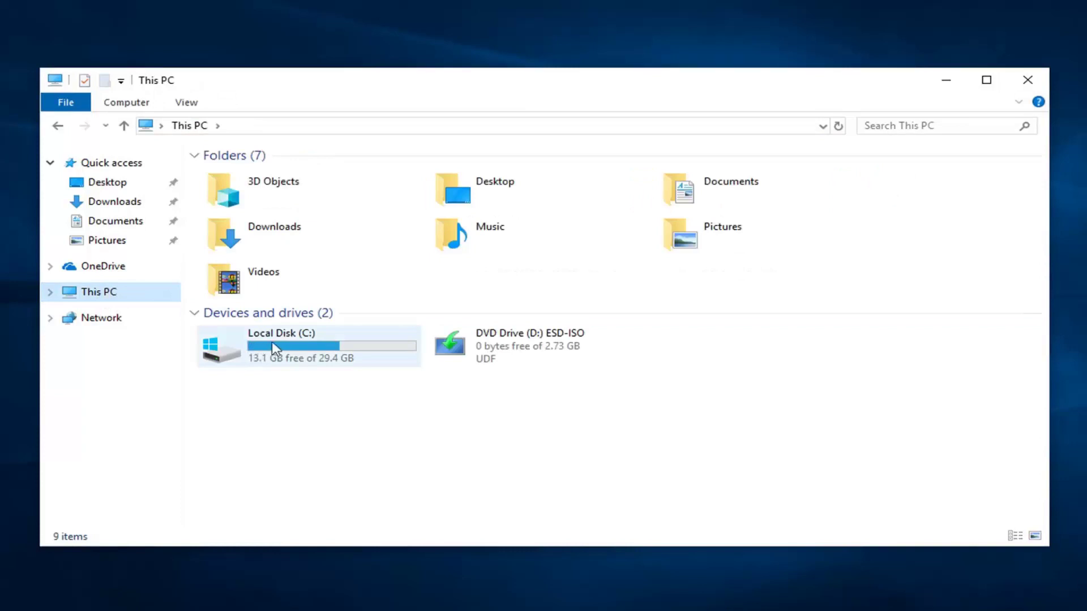
mouse_move(280, 346)
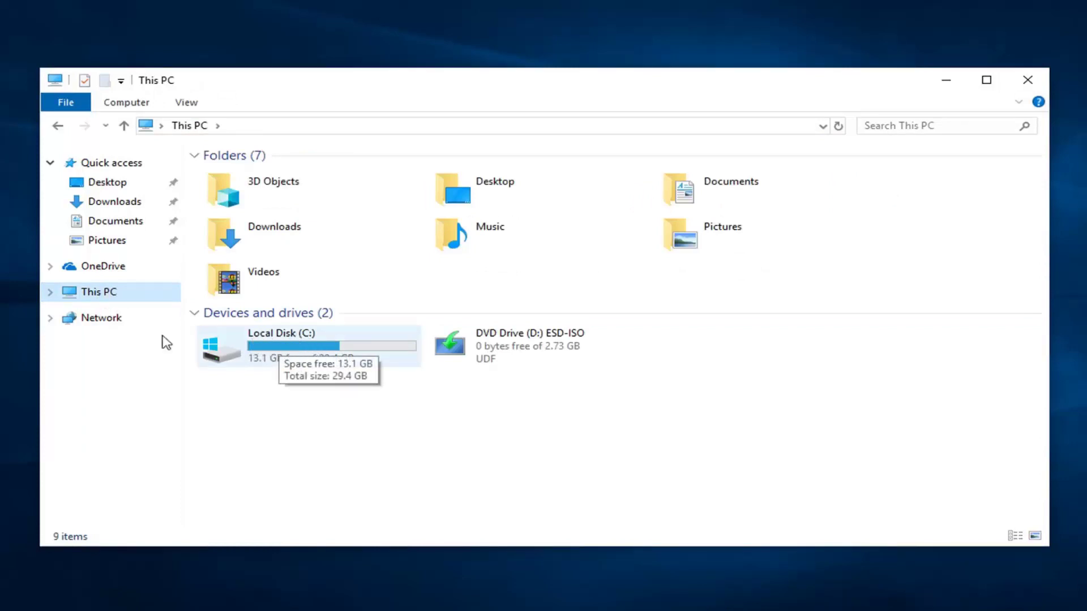
left_click(256, 357)
double_click(260, 357)
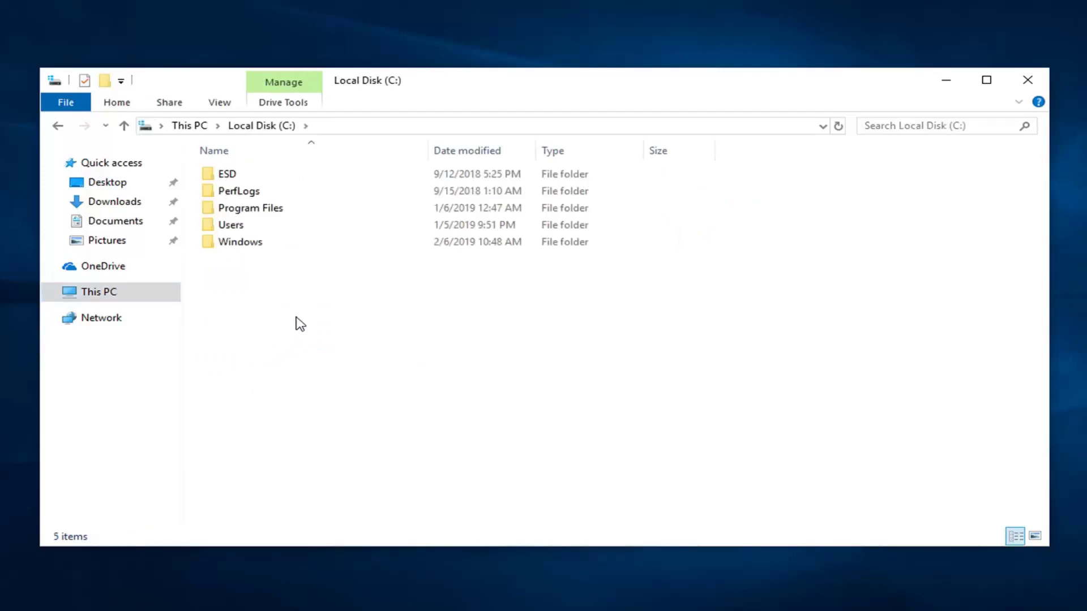
double_click(237, 244)
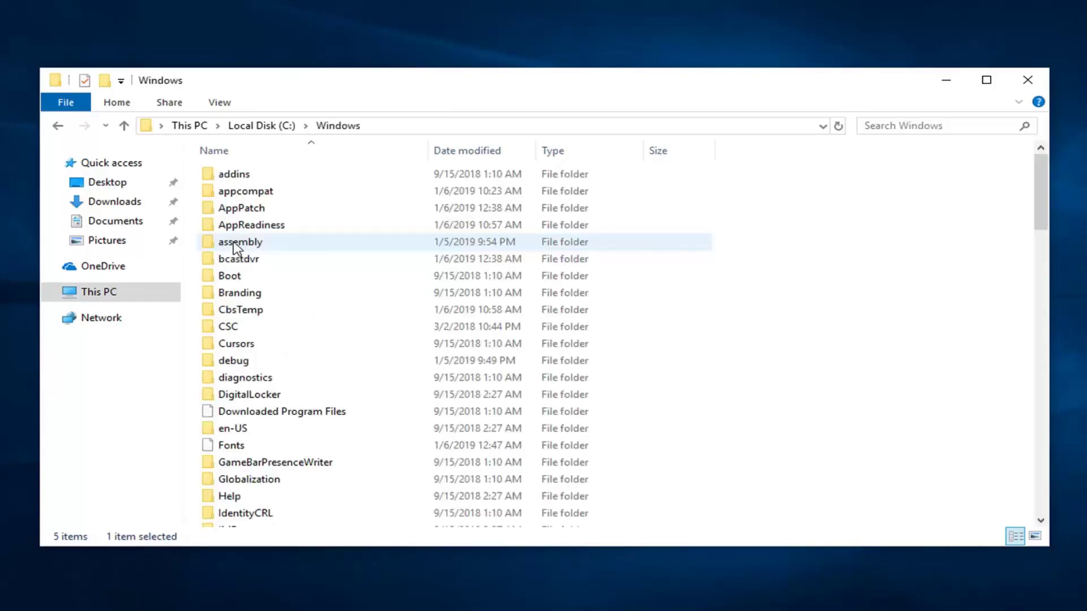
scroll(305, 315, "down", 10)
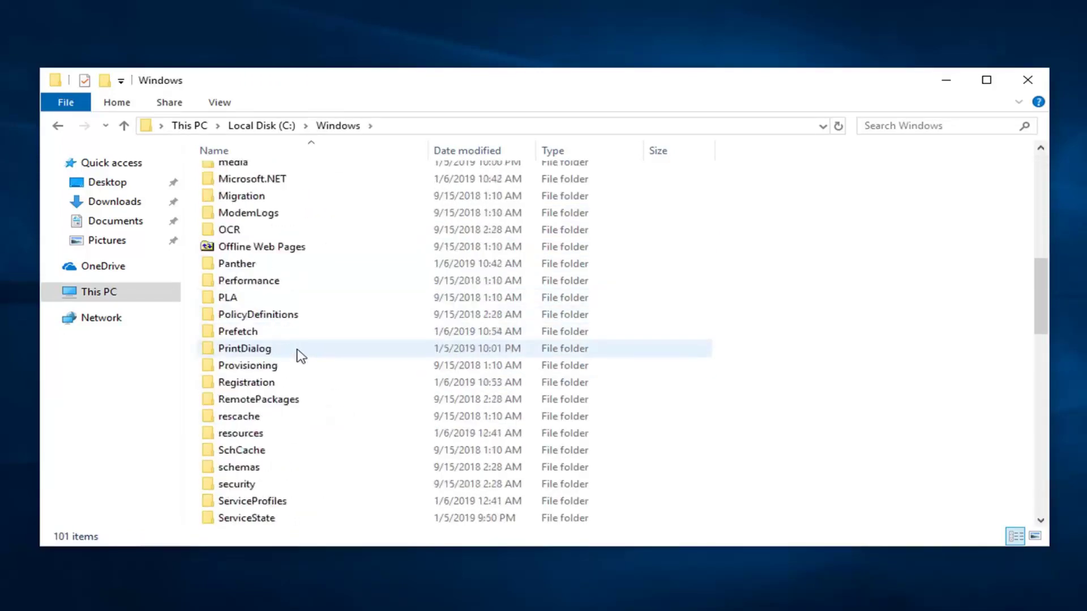
scroll(301, 355, "down", 4)
left_click(243, 419)
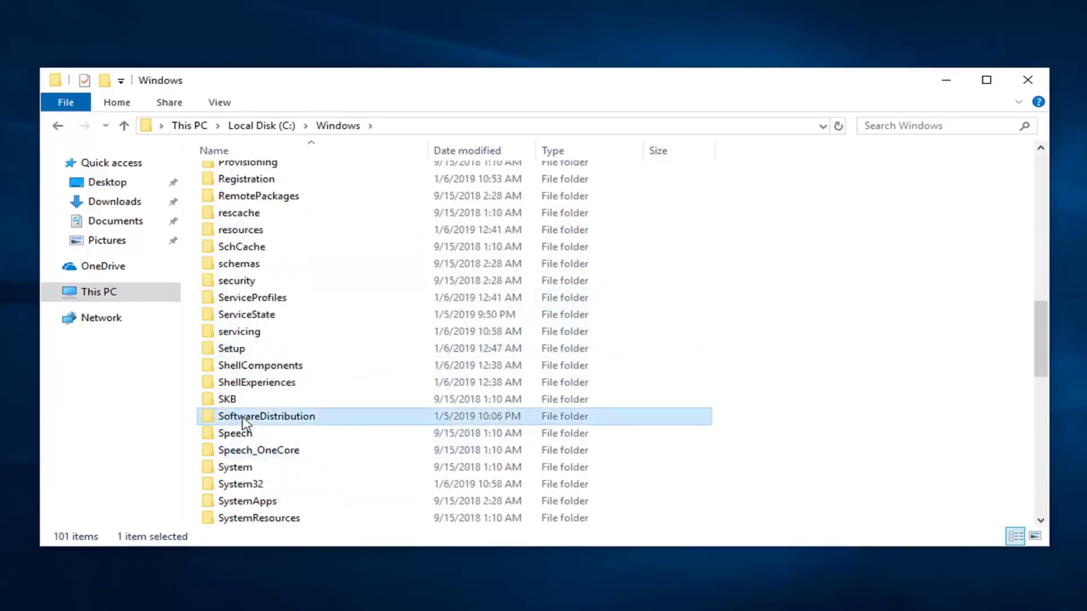
double_click(244, 420)
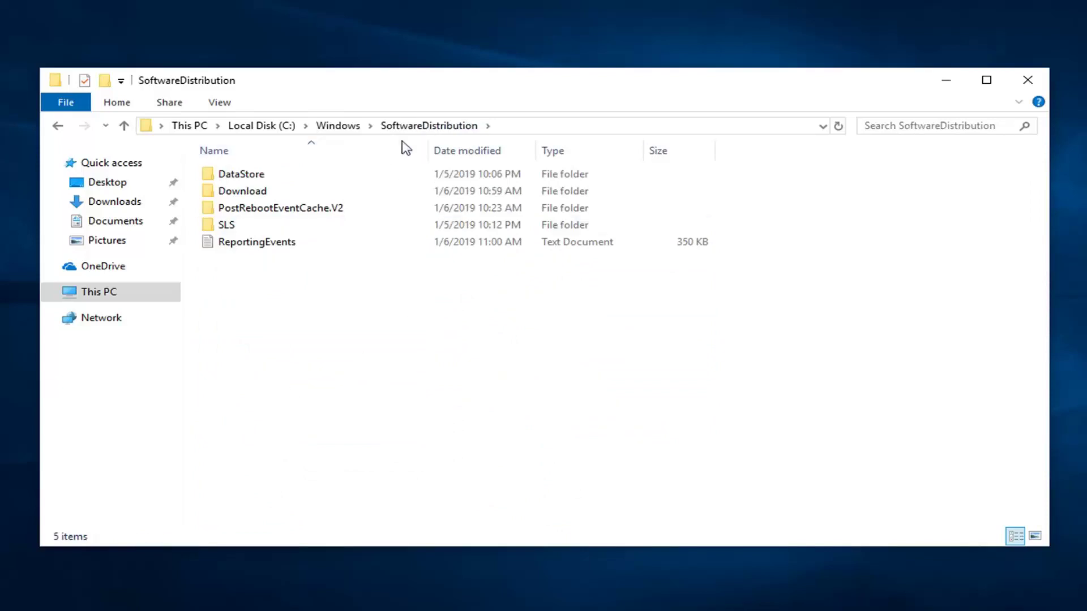
Step: Enable 'Show hidden files, folders, and drives' in Folder Options and apply it
left_click(219, 104)
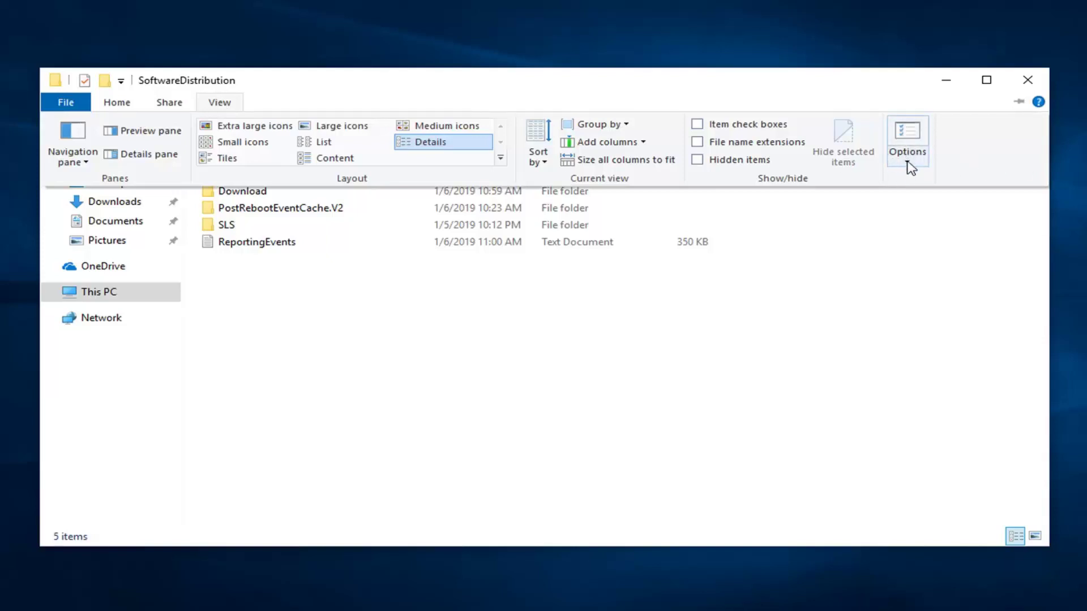
left_click(908, 155)
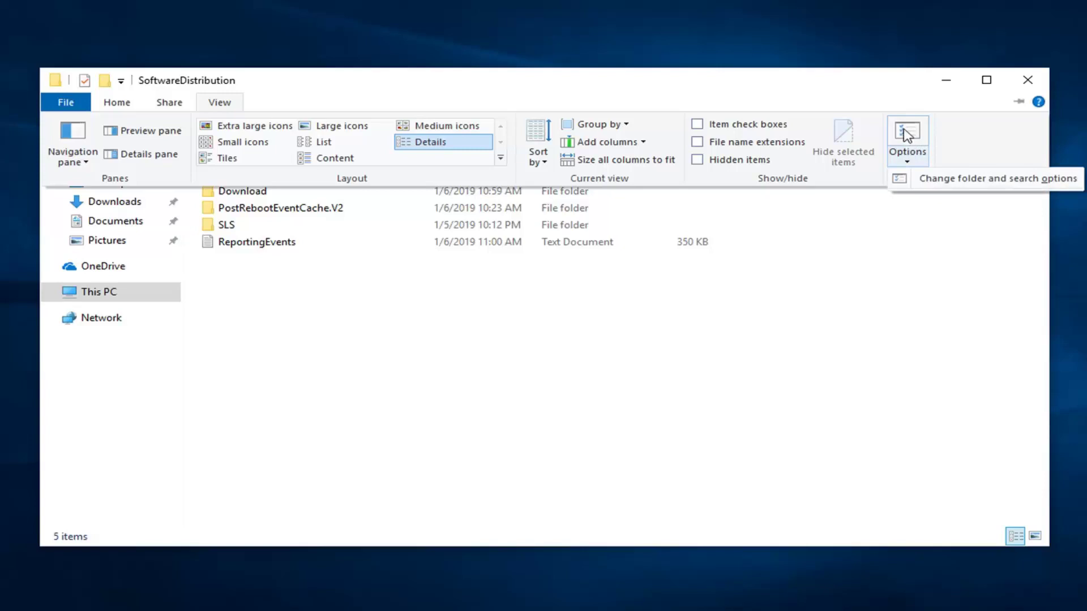
left_click(935, 181)
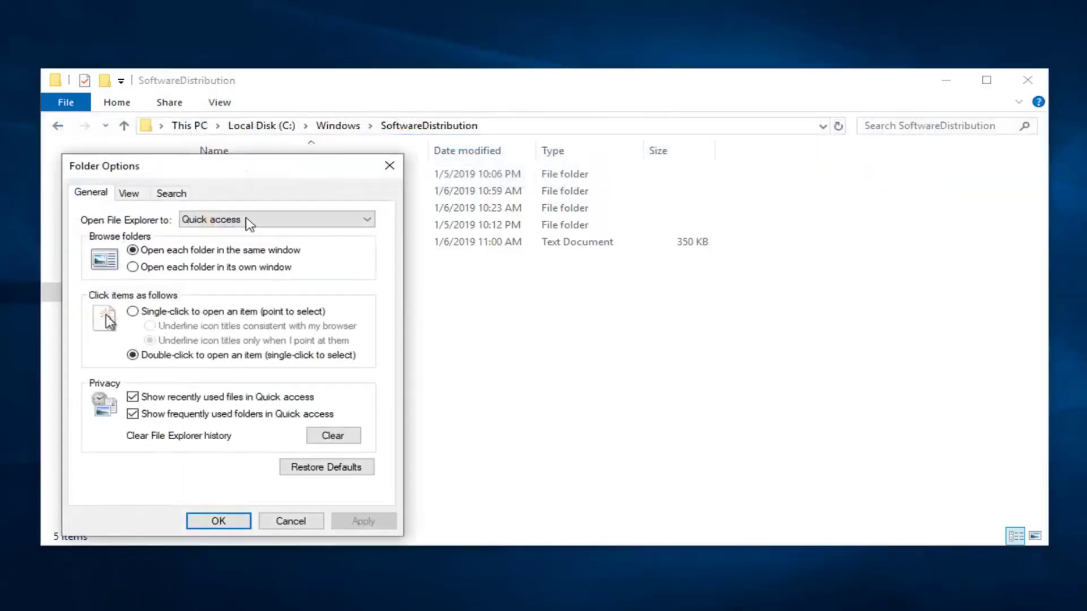
left_click(130, 195)
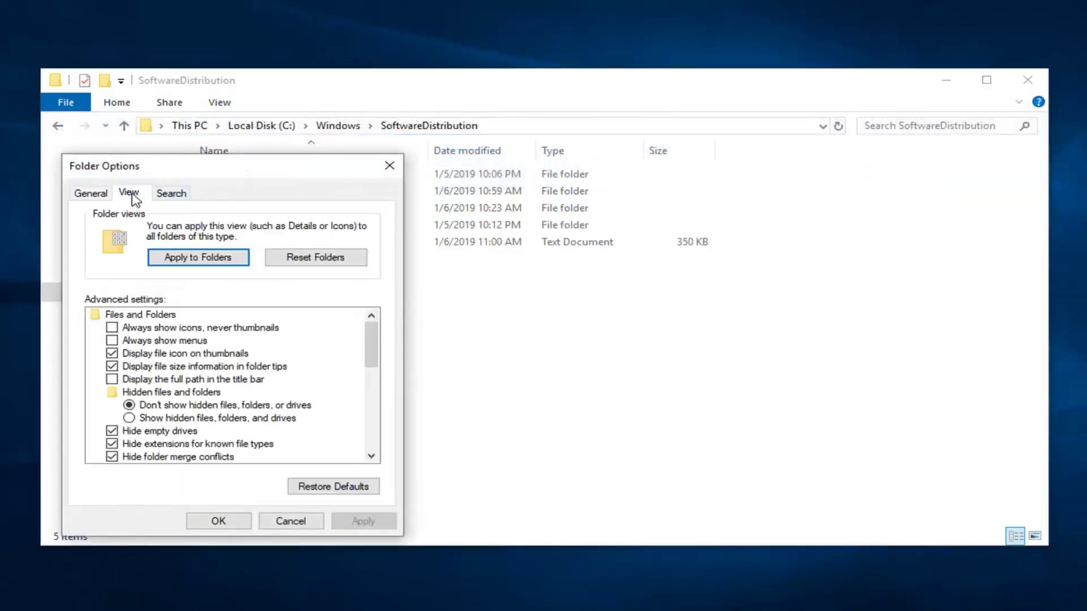
left_click(130, 418)
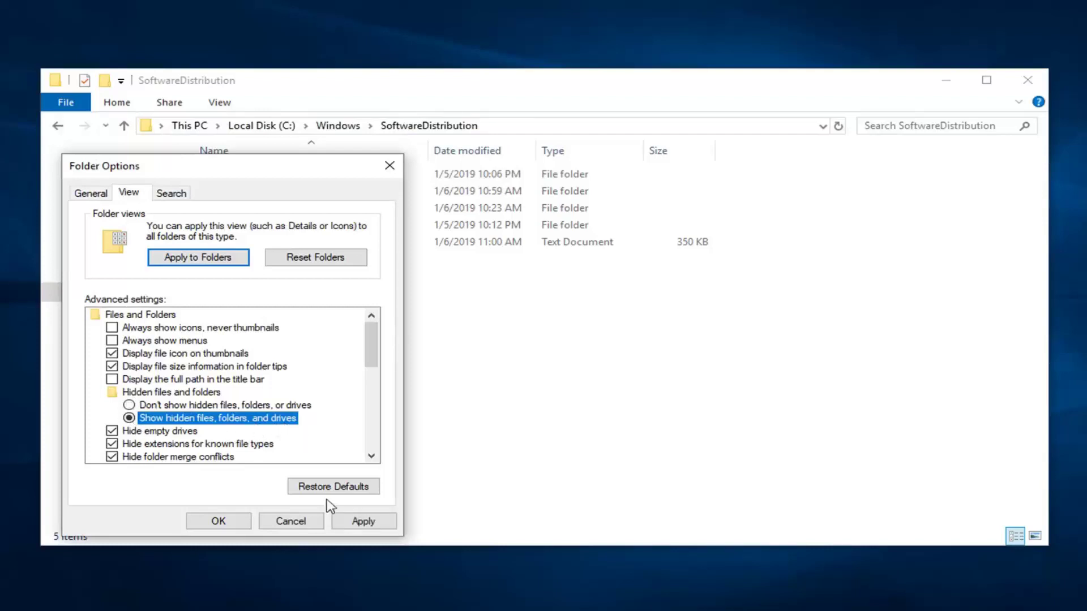
left_click(350, 524)
left_click(224, 519)
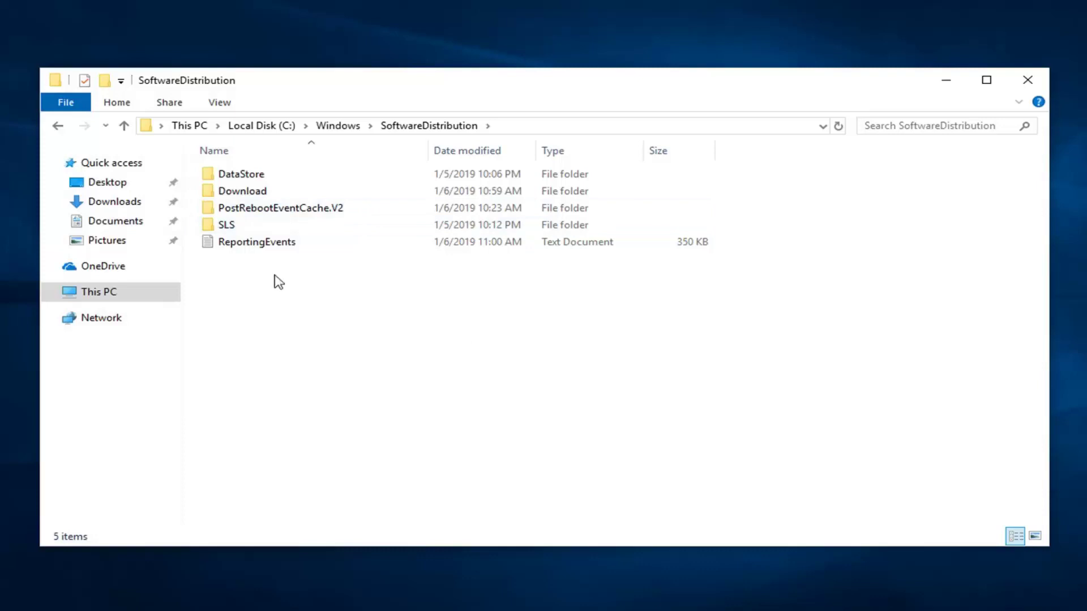
Step: Delete all nine items in the Download folder, skipping the in-use Install folder, then close Explorer
double_click(241, 195)
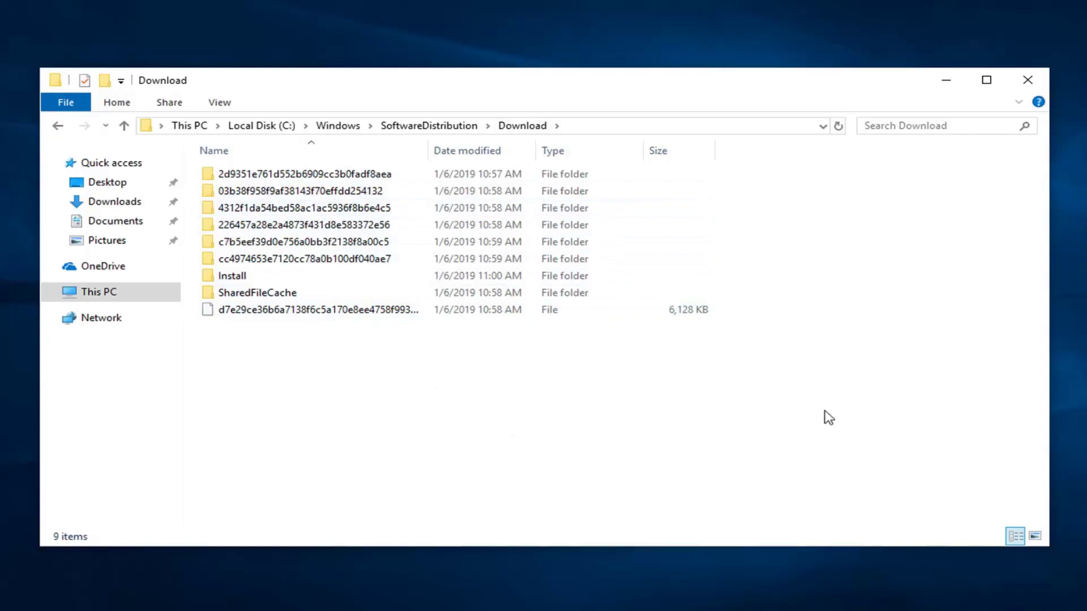
left_click_drag(835, 397, 329, 164)
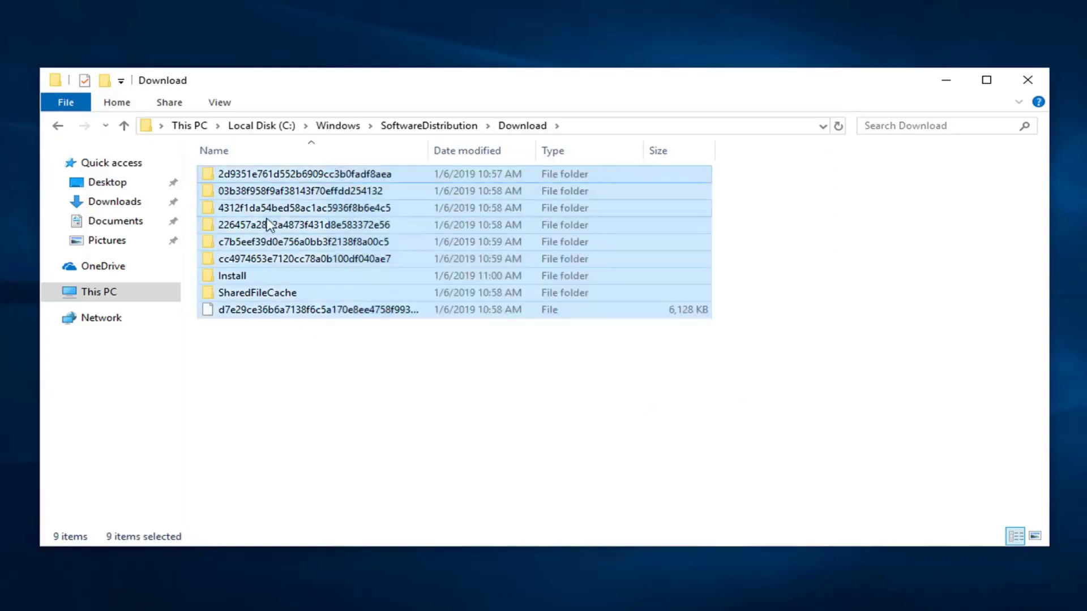
right_click(381, 214)
left_click(422, 365)
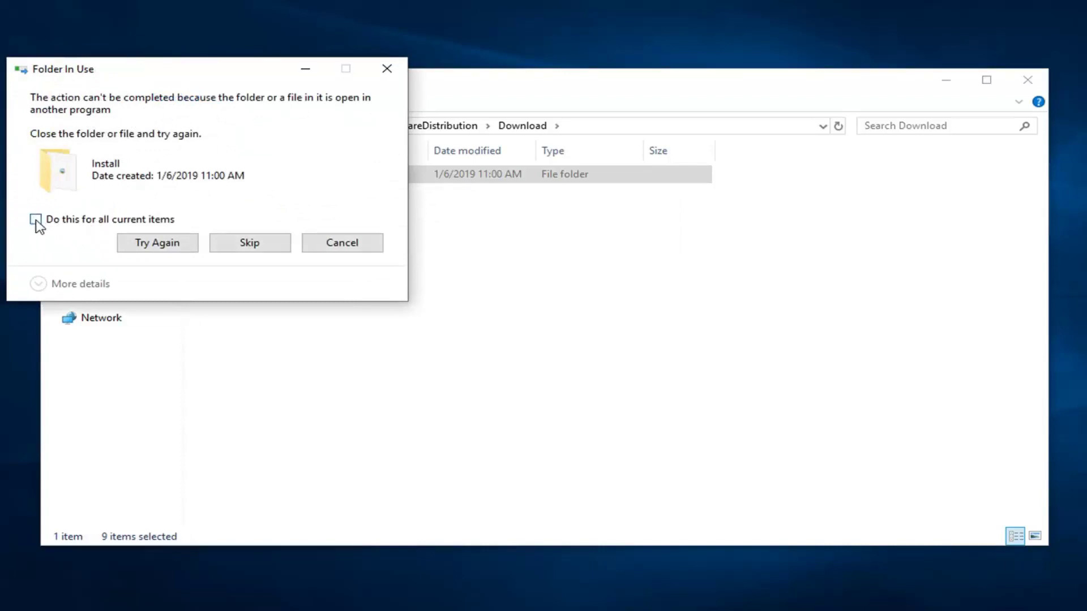
left_click(261, 247)
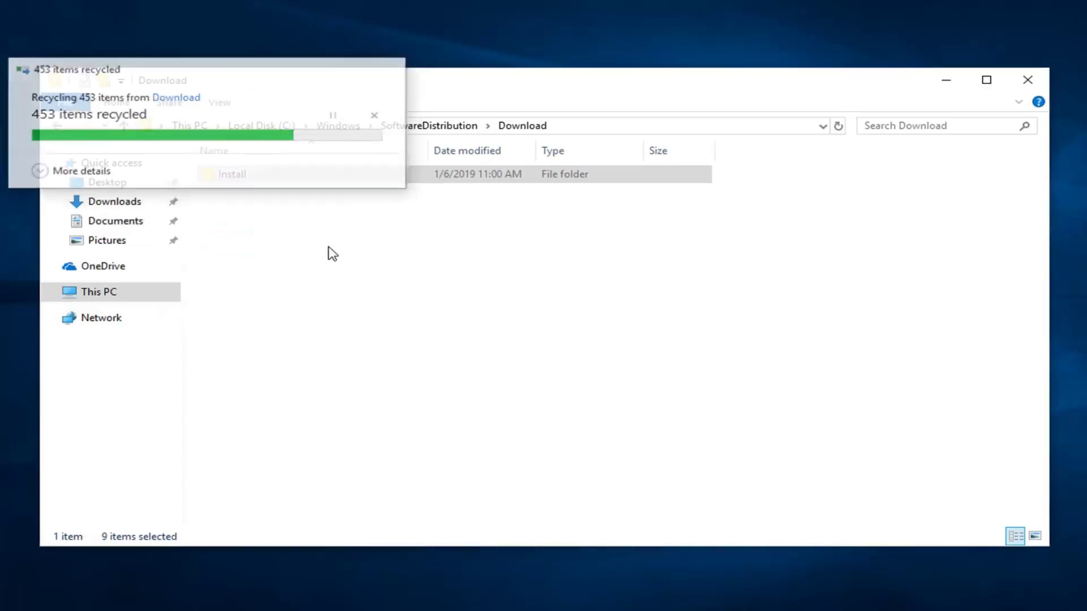
left_click(1037, 85)
Step: Change the Windows Update service's startup type to Automatic and save it
left_click(502, 599)
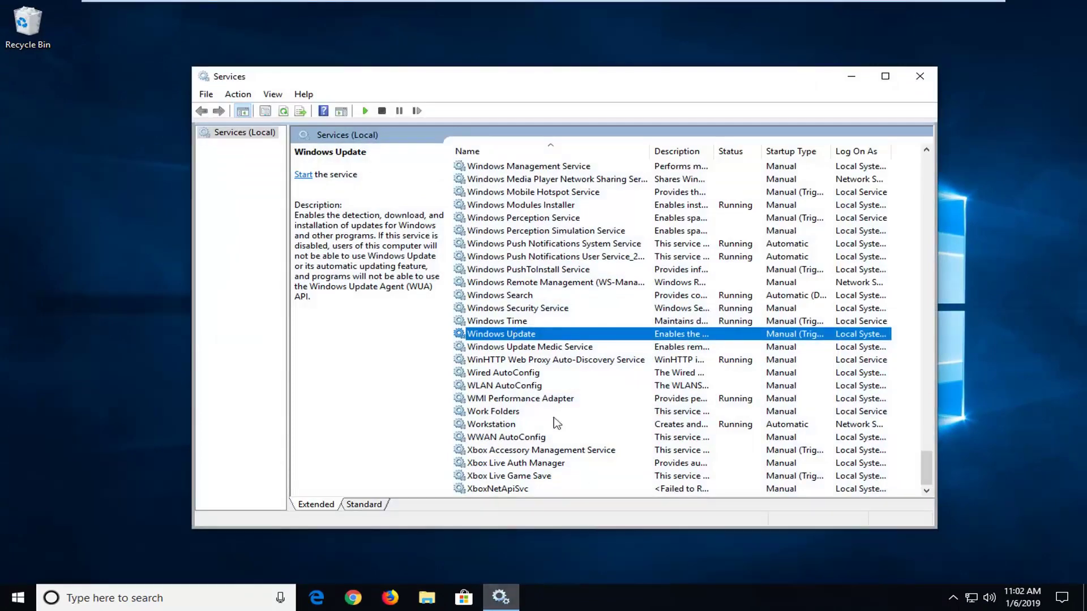
double_click(492, 336)
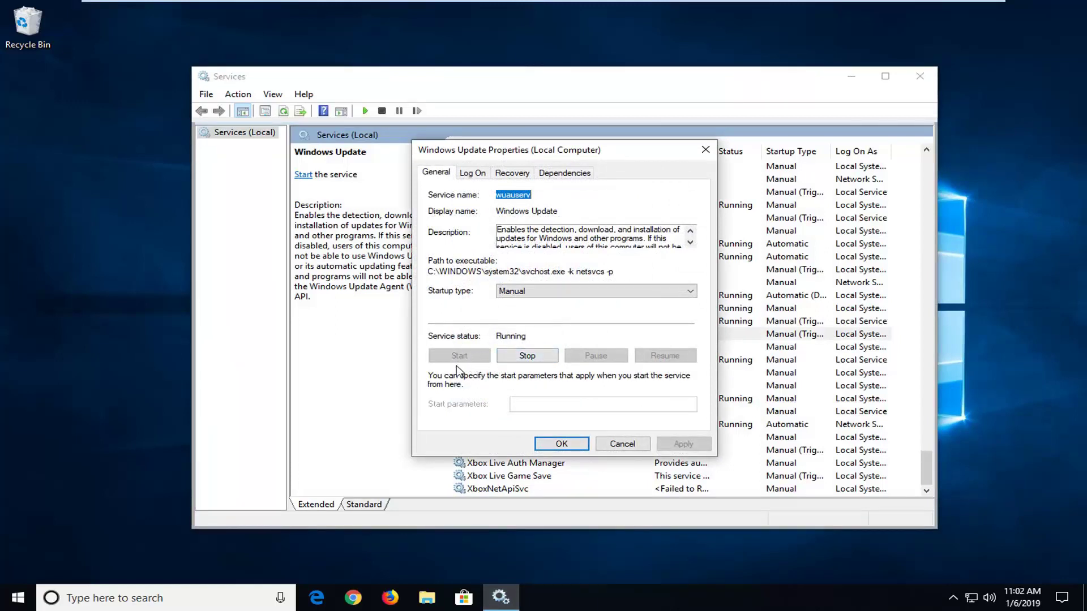
left_click(503, 292)
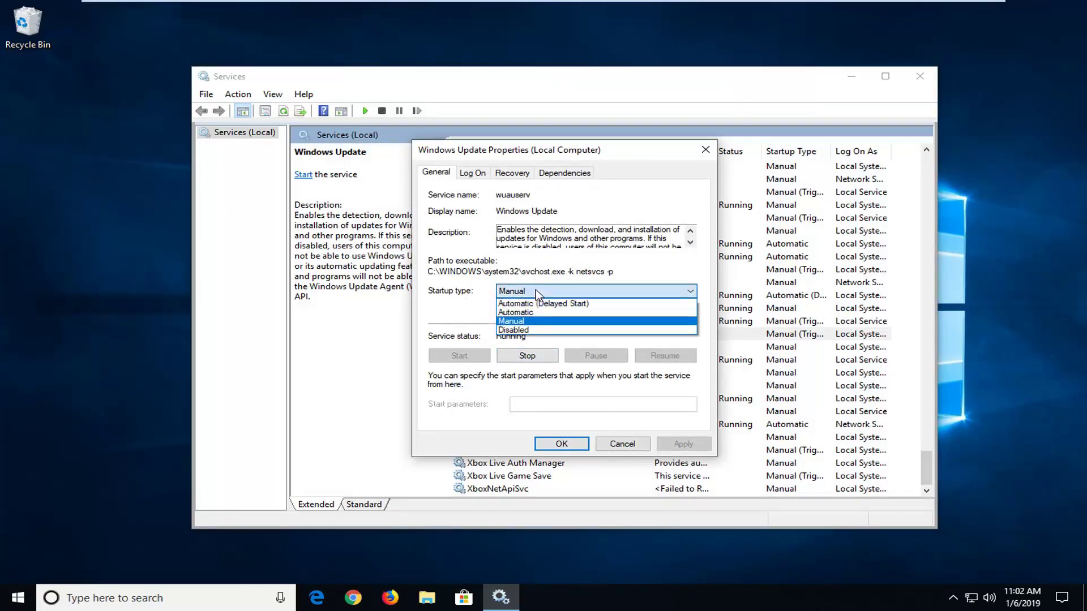
left_click(518, 315)
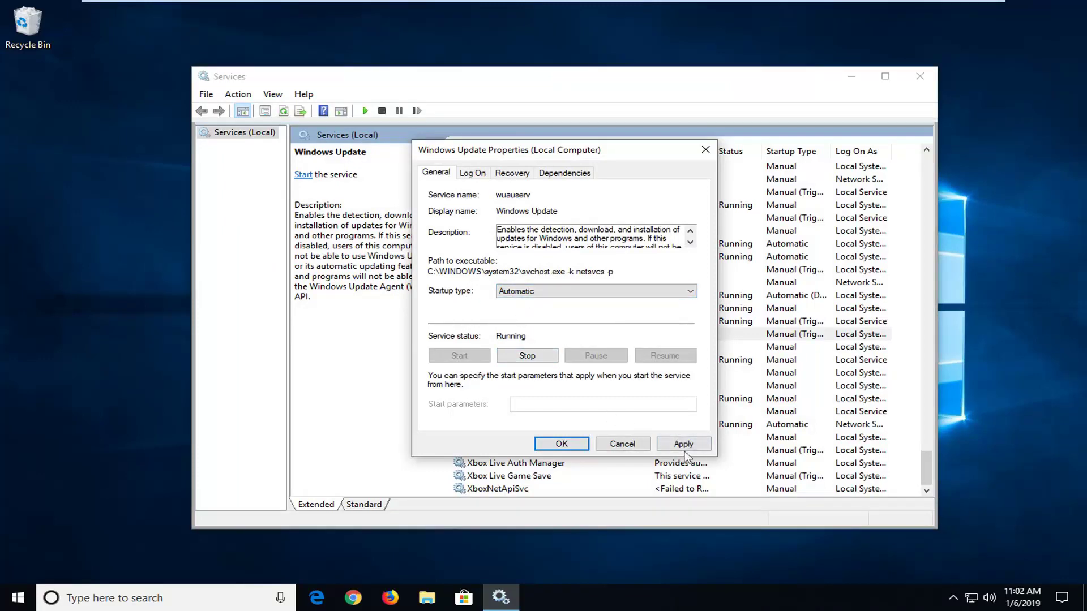
left_click(544, 444)
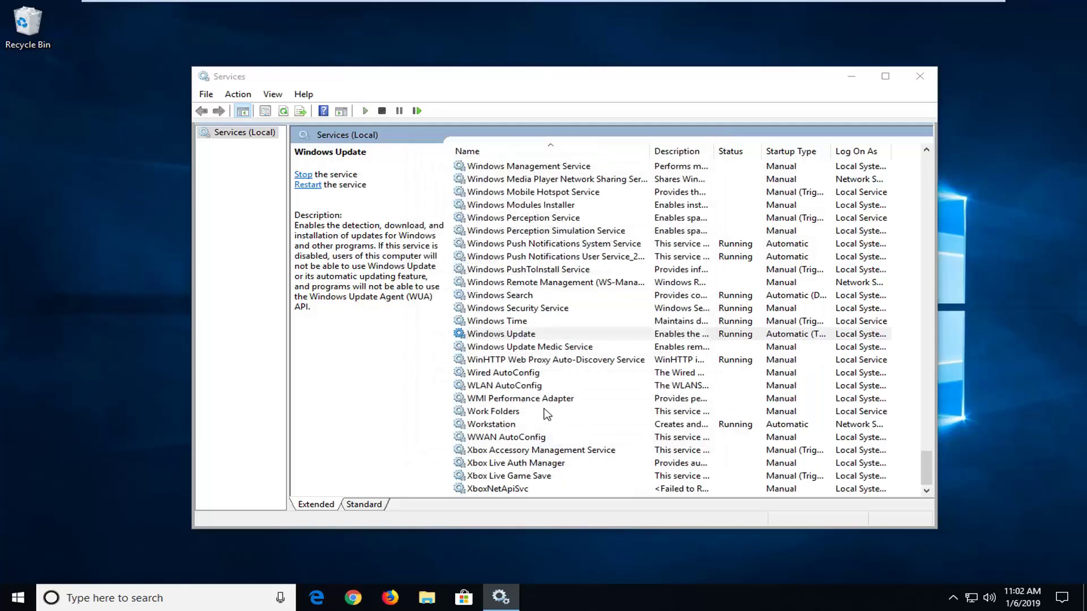
Step: Start the Background Intelligent Transfer Service, leaving its startup type at Automatic (Delayed Start)
left_click_drag(924, 476, 924, 170)
left_click(540, 295)
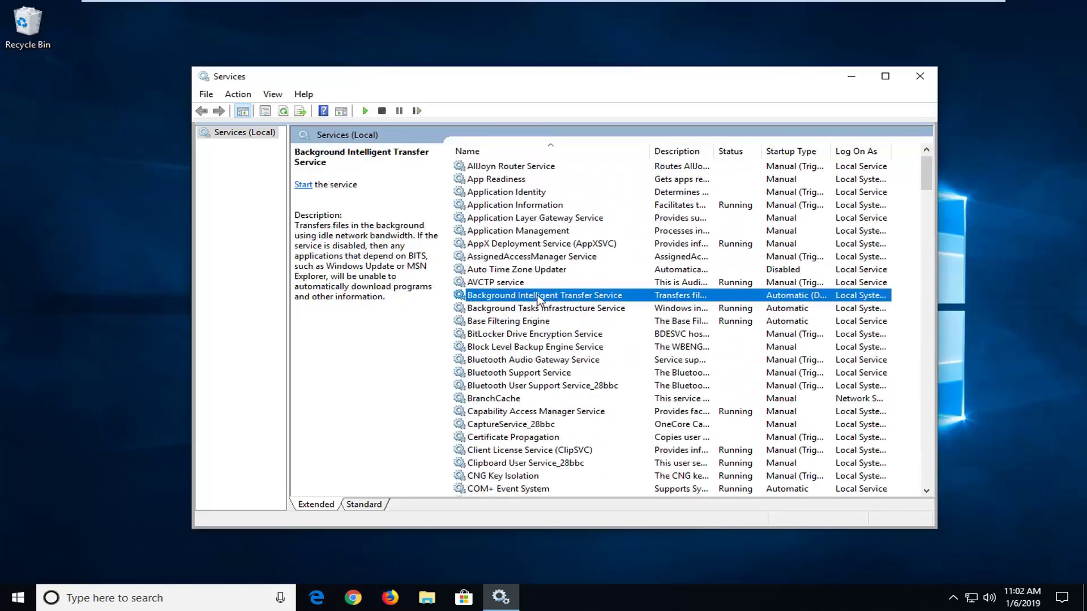
double_click(524, 295)
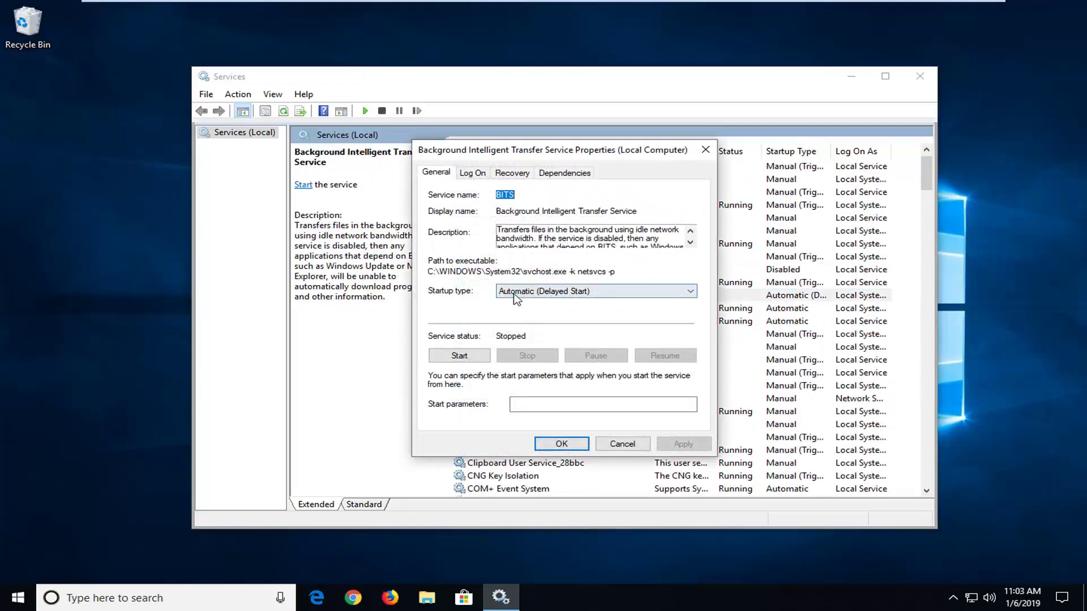
left_click(542, 293)
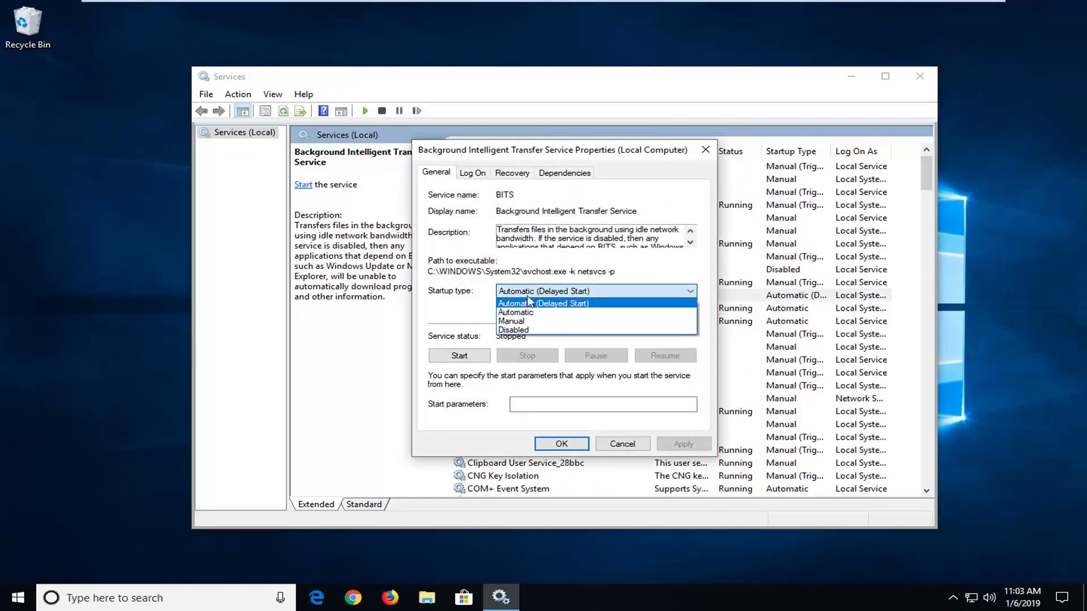
left_click(466, 306)
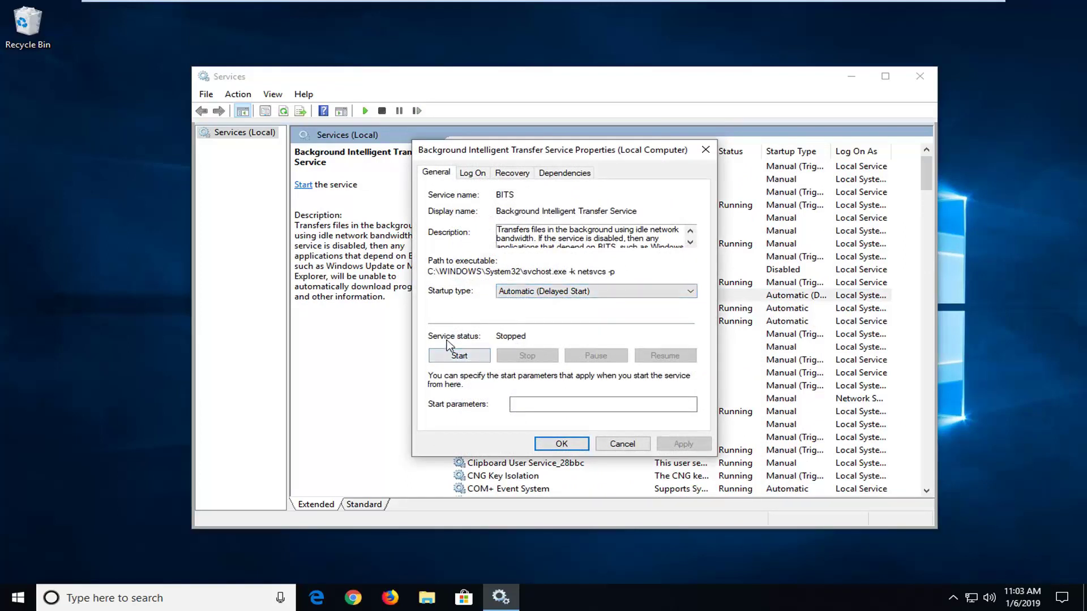
left_click(455, 358)
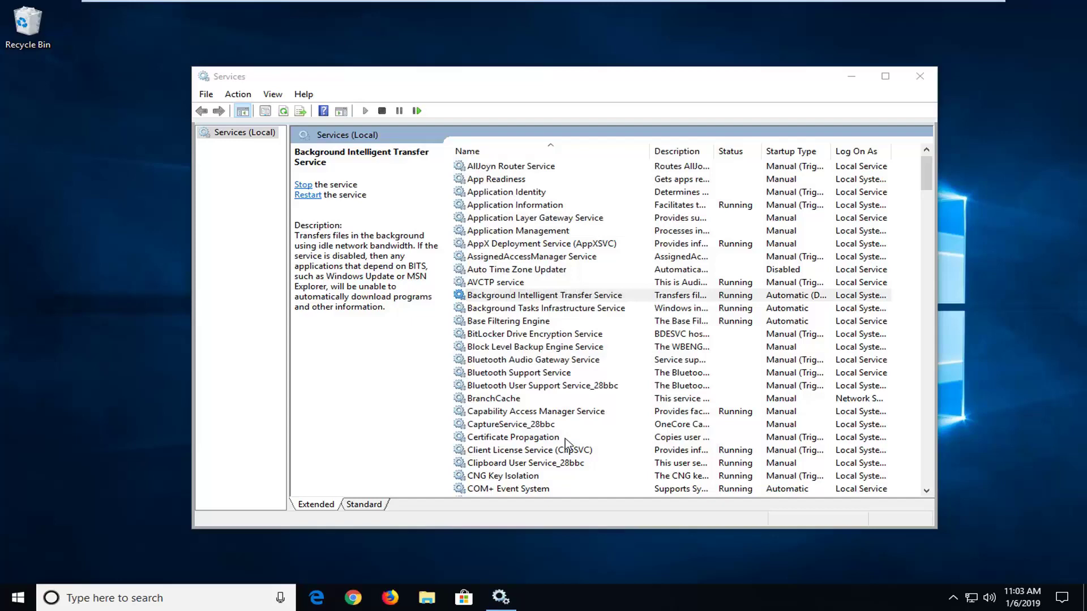
Step: Minimise the Services window to reveal the desktop
left_click(851, 77)
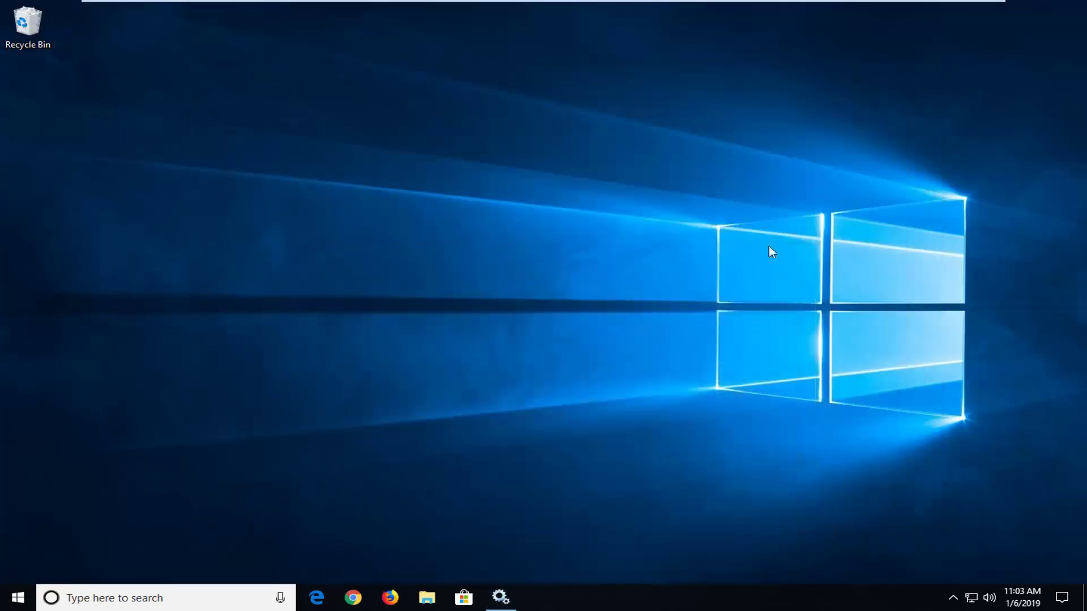